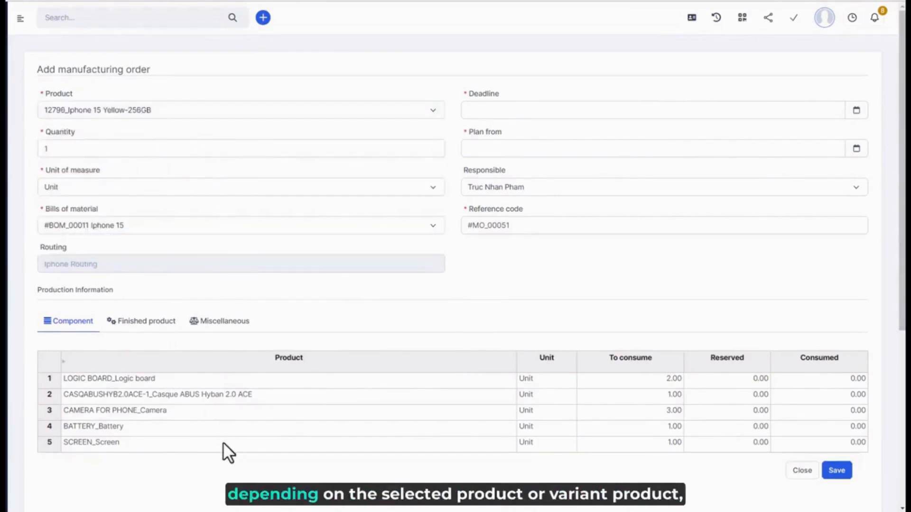
Step: Set the order's product to 12799_Iphone 15 _Blue-_1T with a quantity of 10, and check the available bills of material
left_click(222, 115)
type("iphone")
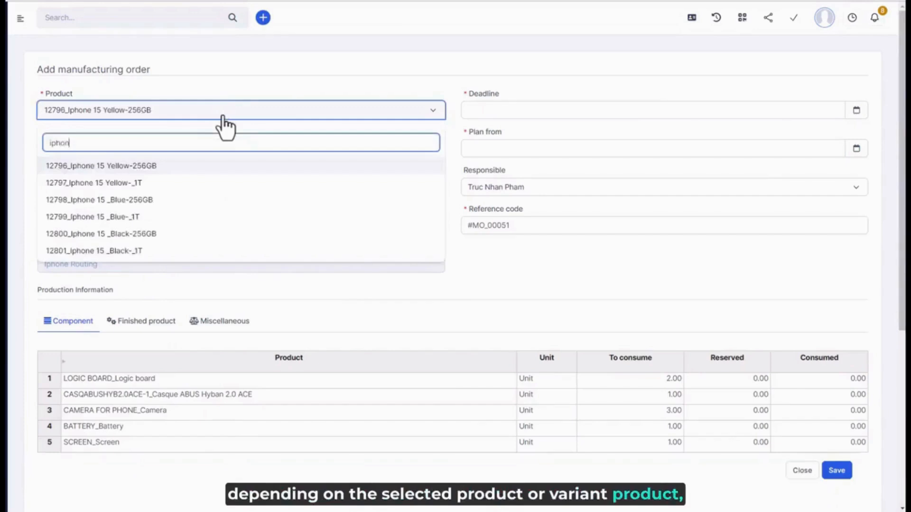
left_click(126, 218)
left_click(71, 149)
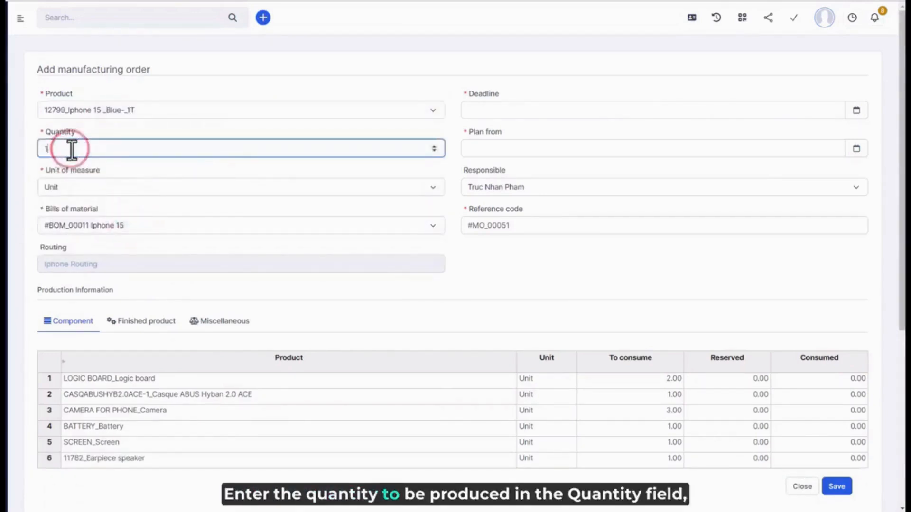
type("0")
left_click(661, 326)
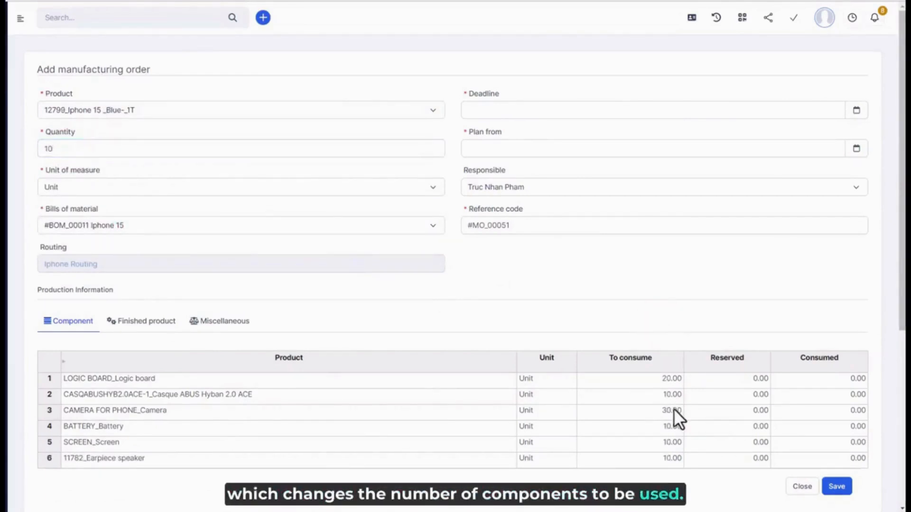
left_click(135, 228)
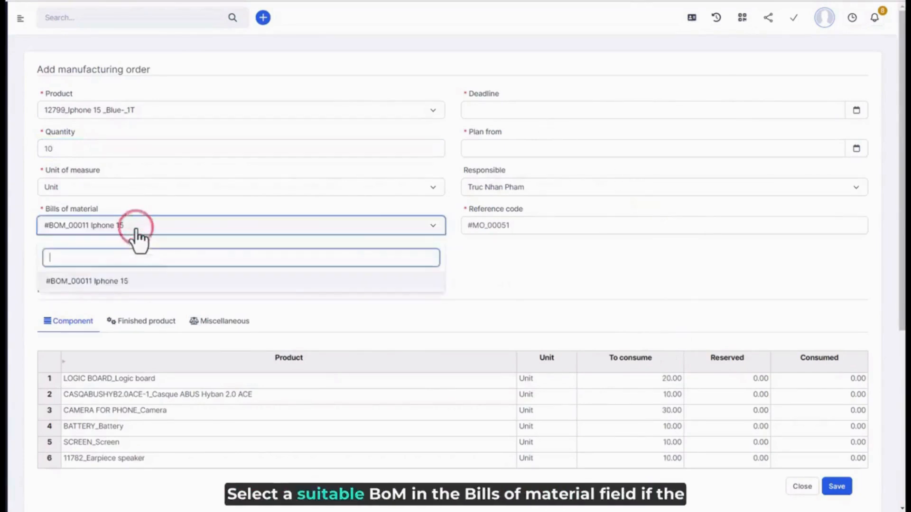
left_click(135, 229)
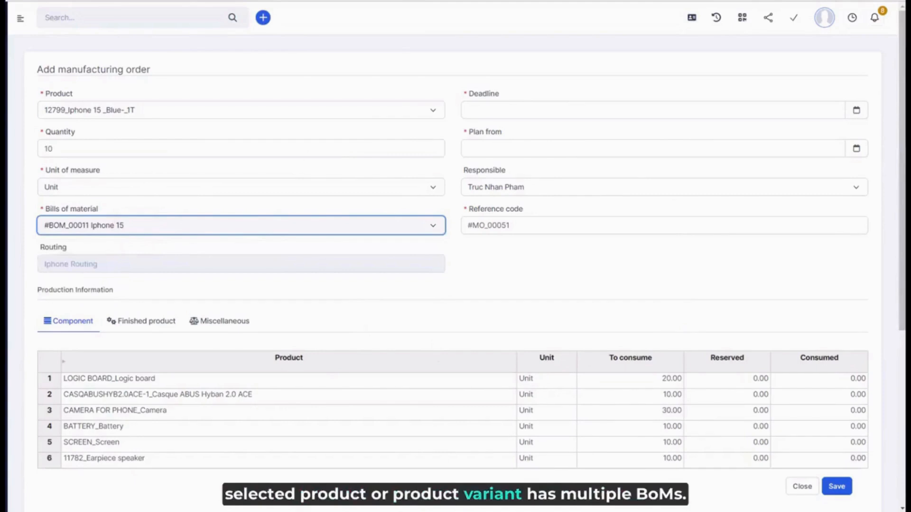
left_click(502, 110)
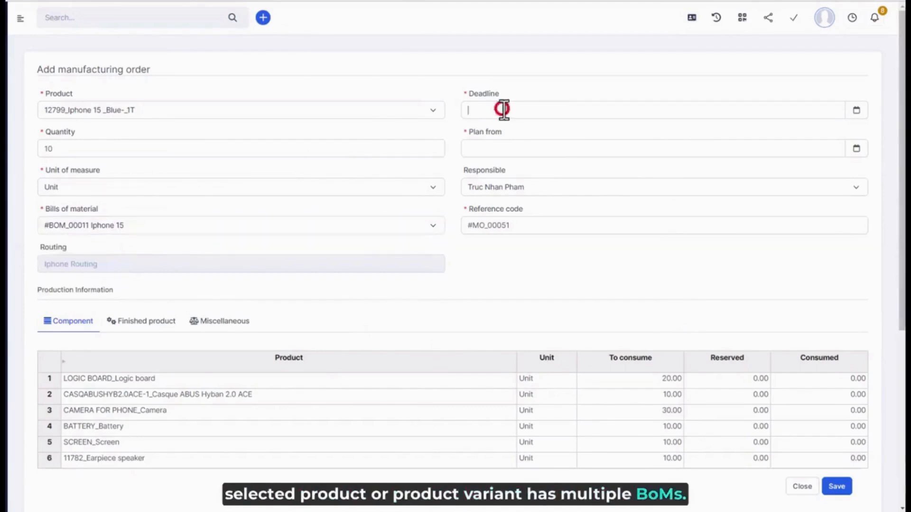
left_click(561, 244)
left_click(667, 86)
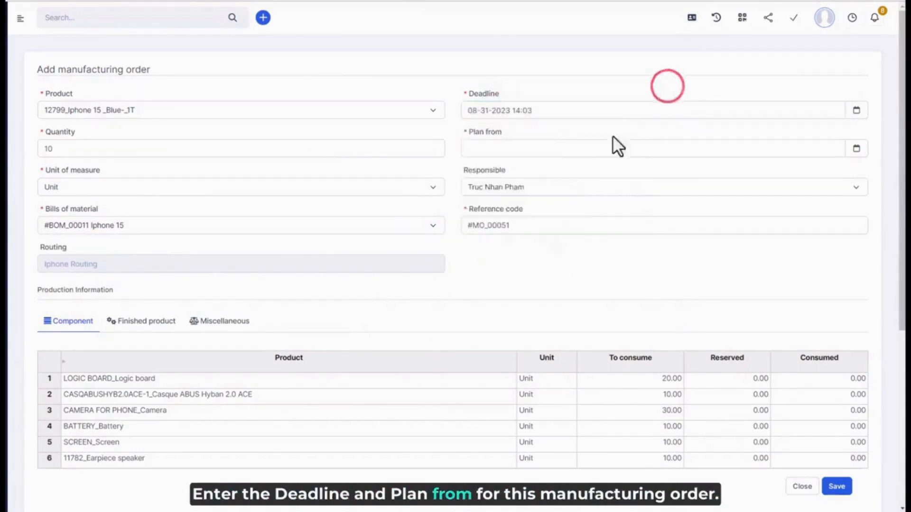
left_click(584, 152)
left_click(519, 282)
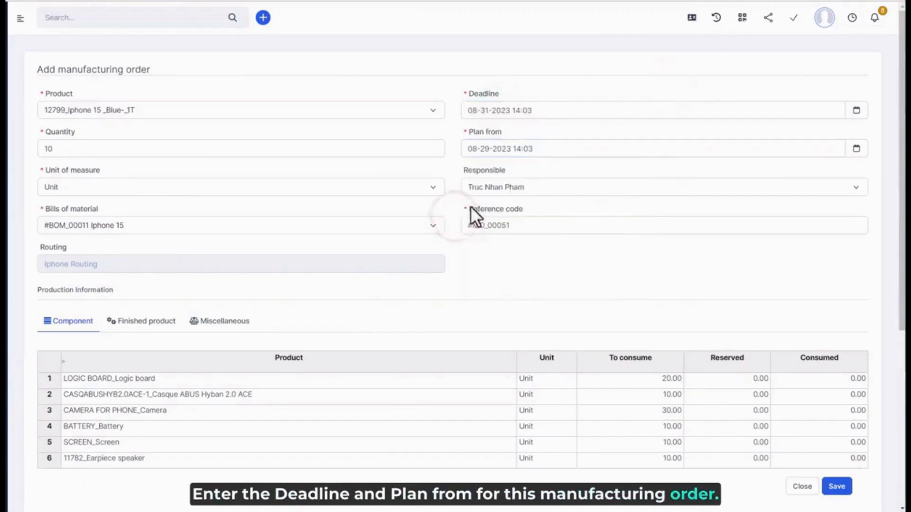
left_click(512, 187)
left_click(523, 244)
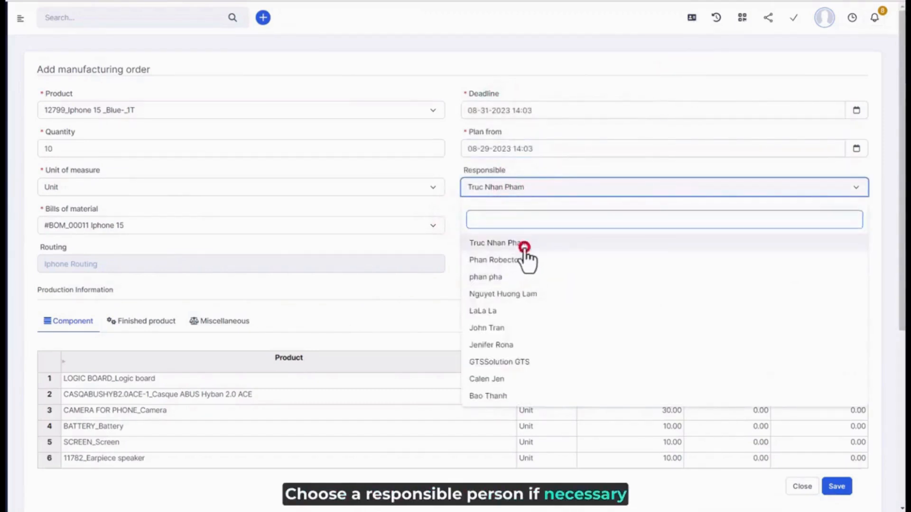
Step: Try Warehouse 1 as the components warehouse and reset it to all warehouses
left_click(134, 328)
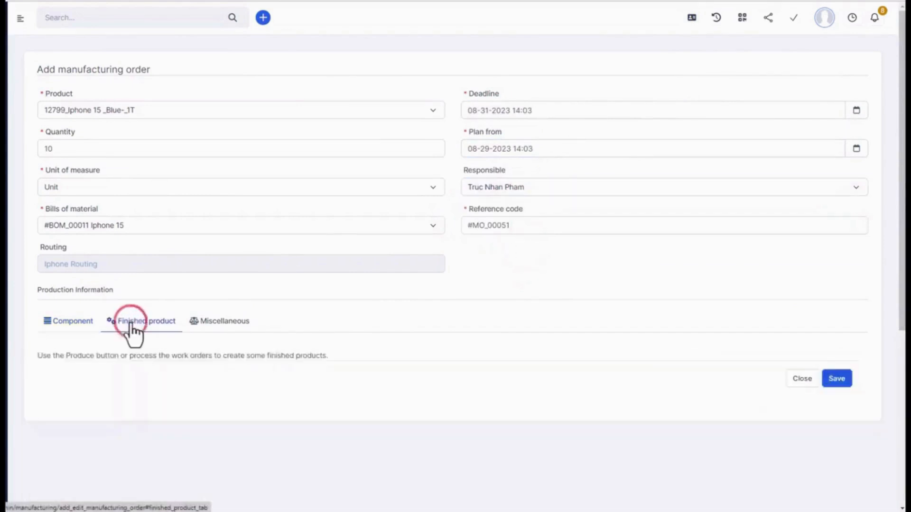
left_click(219, 327)
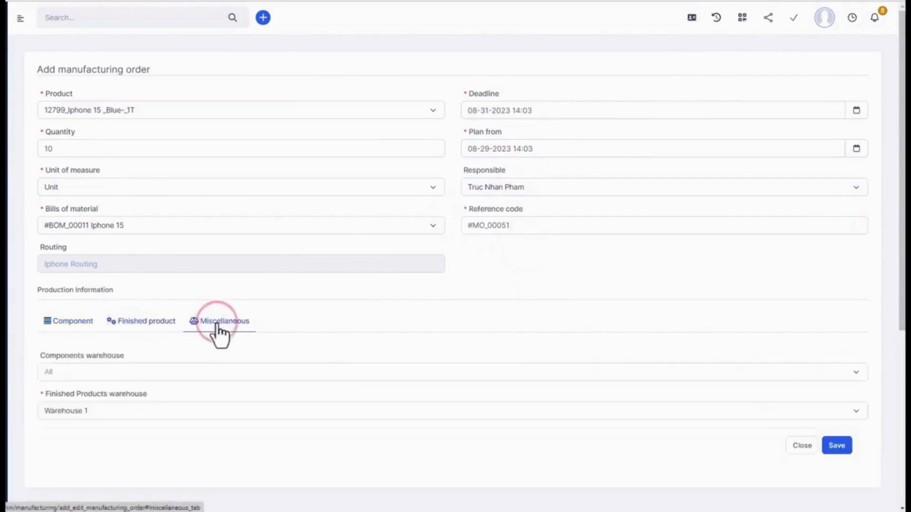
left_click(97, 375)
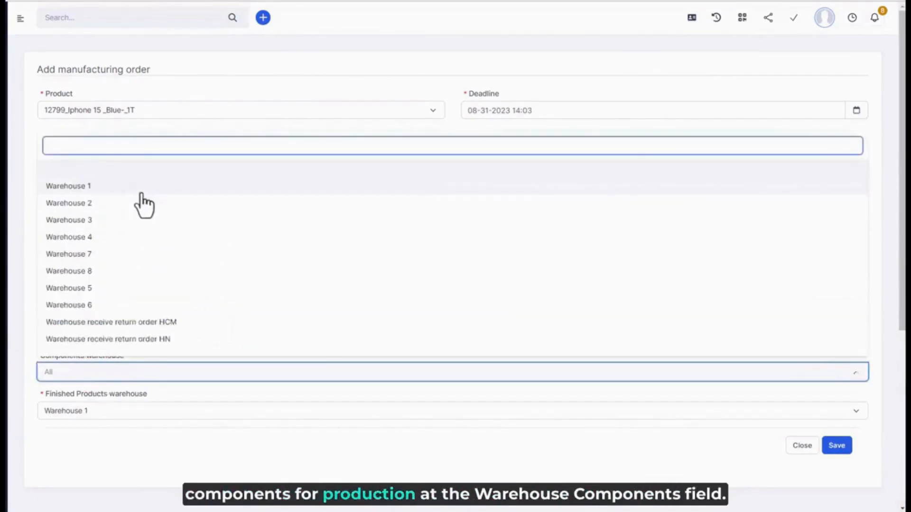
left_click(138, 190)
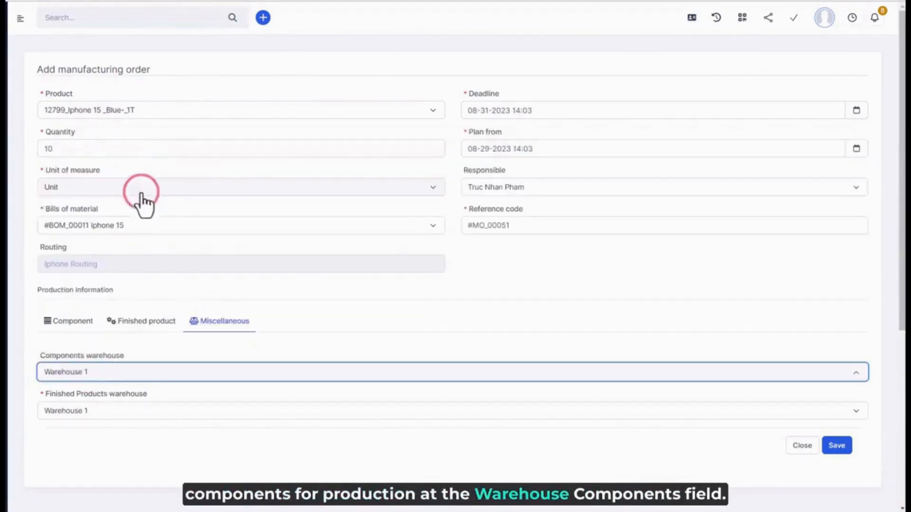
left_click(109, 374)
left_click(122, 167)
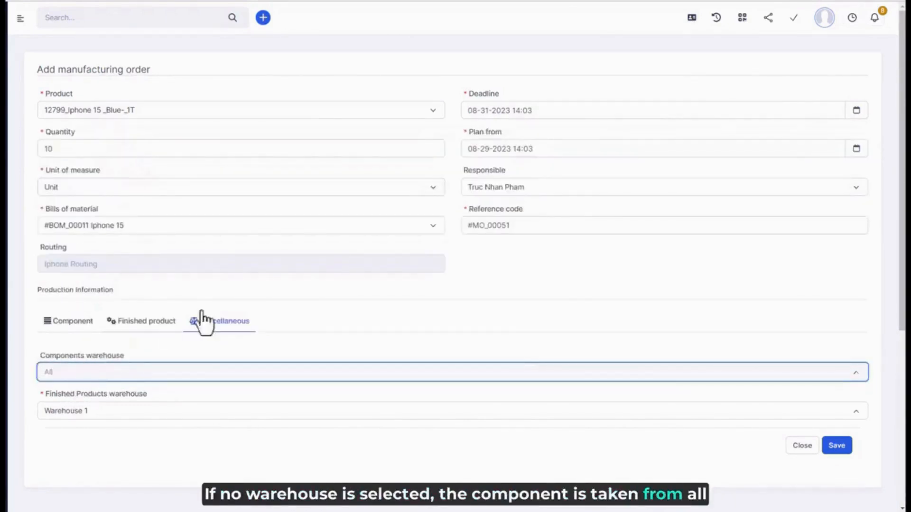
left_click(219, 350)
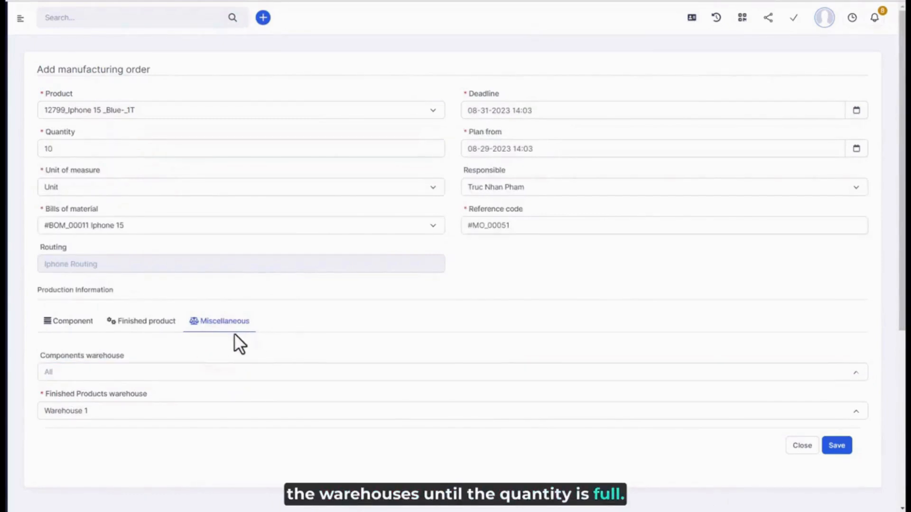
Step: Choose Warehouse 1 as the finished products warehouse and save the manufacturing order
left_click(87, 411)
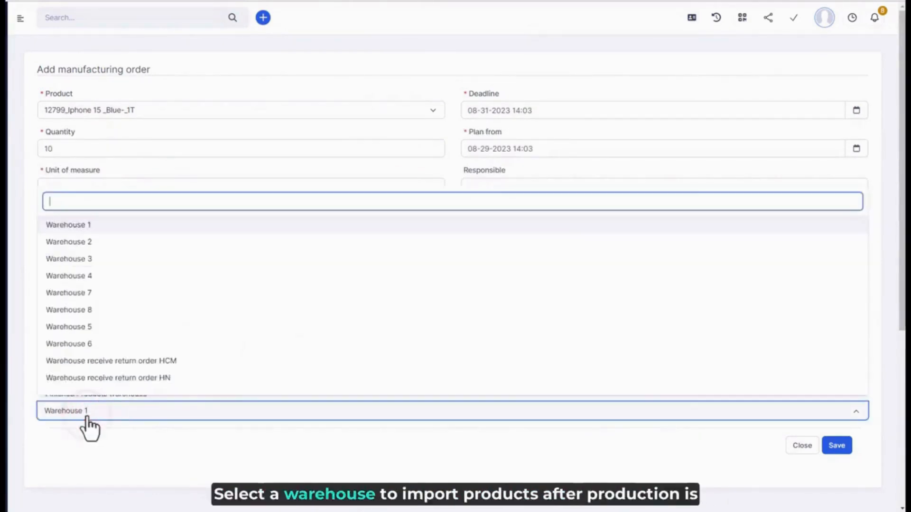
left_click(178, 233)
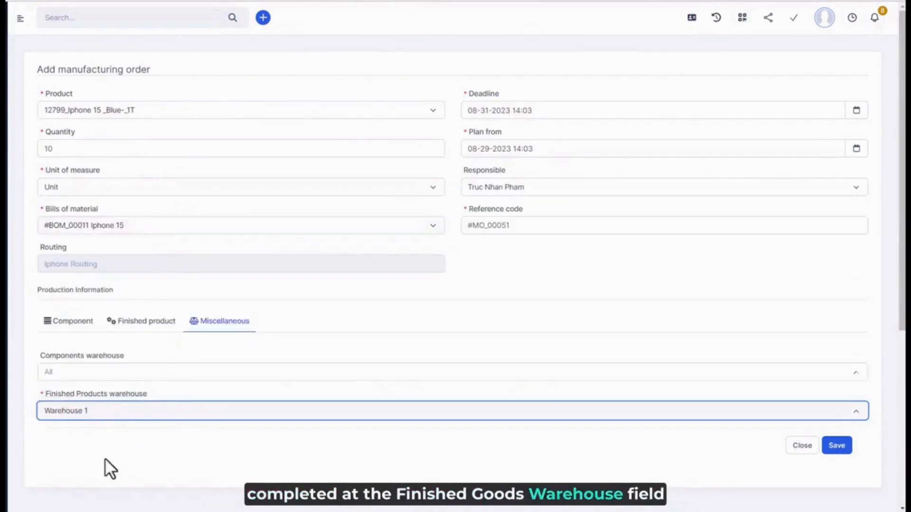
left_click(126, 439)
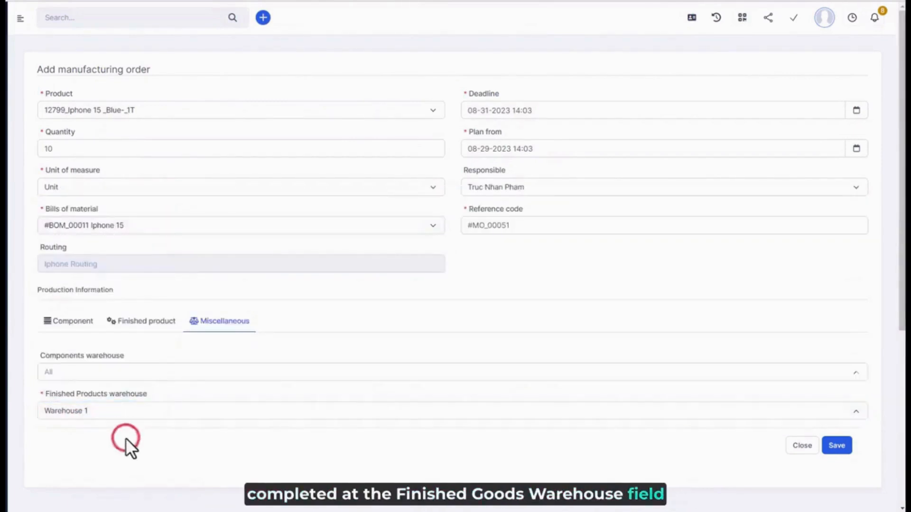
left_click(836, 446)
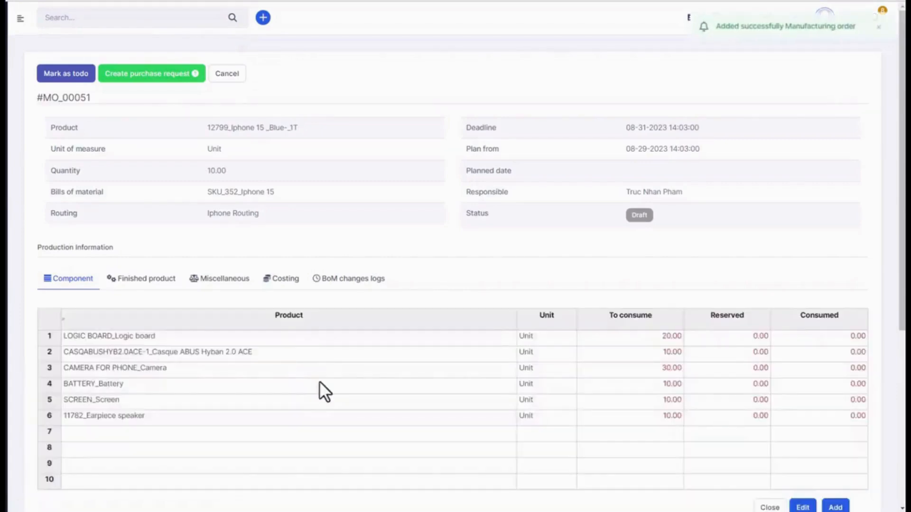
Step: Examine the saved manufacturing order's warehouse settings, costing and bill-of-material change log
left_click(221, 282)
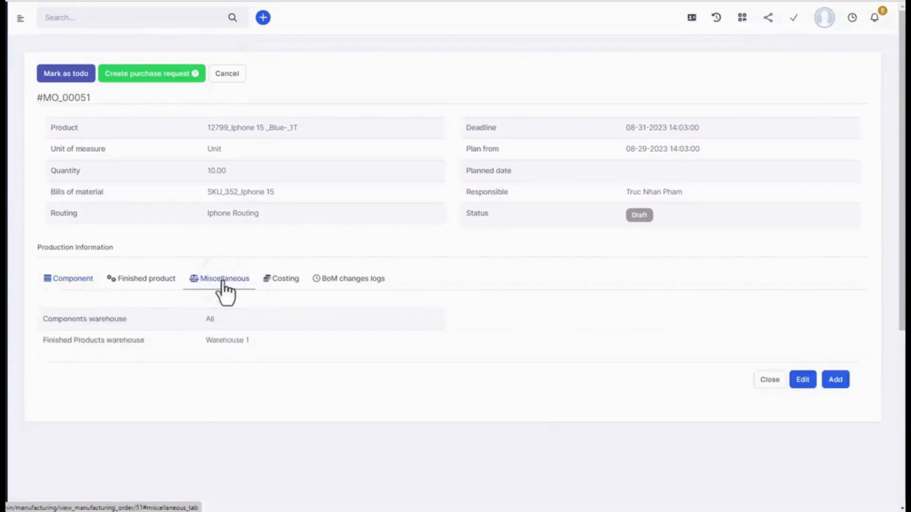
left_click(273, 287)
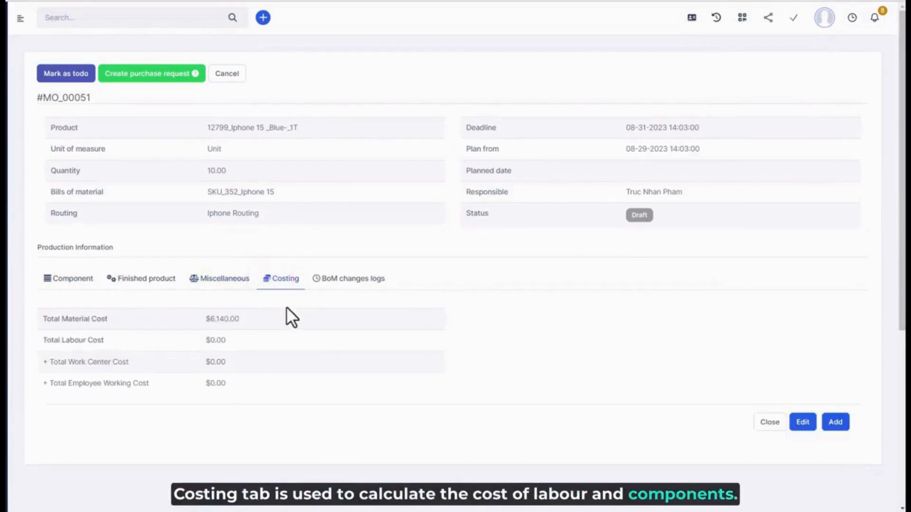
left_click(354, 282)
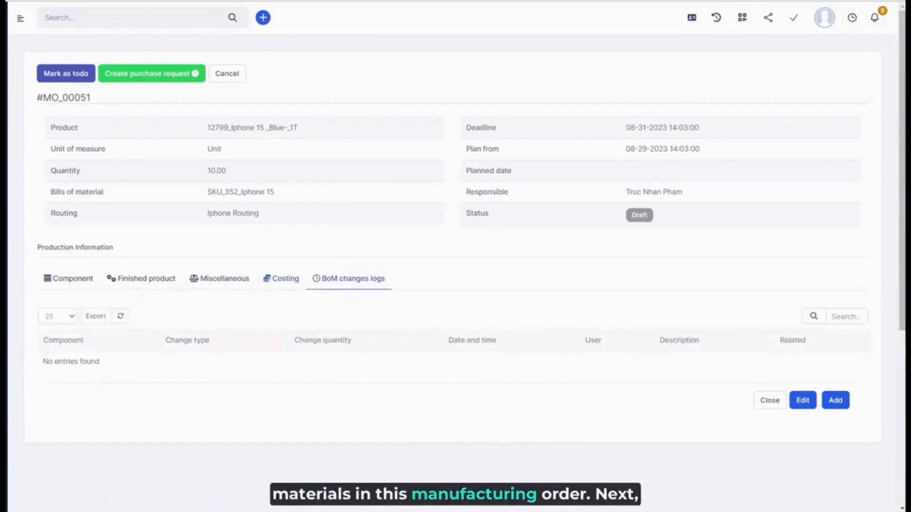
Step: Mark the manufacturing order as todo and create a purchase request for its missing components
left_click(67, 81)
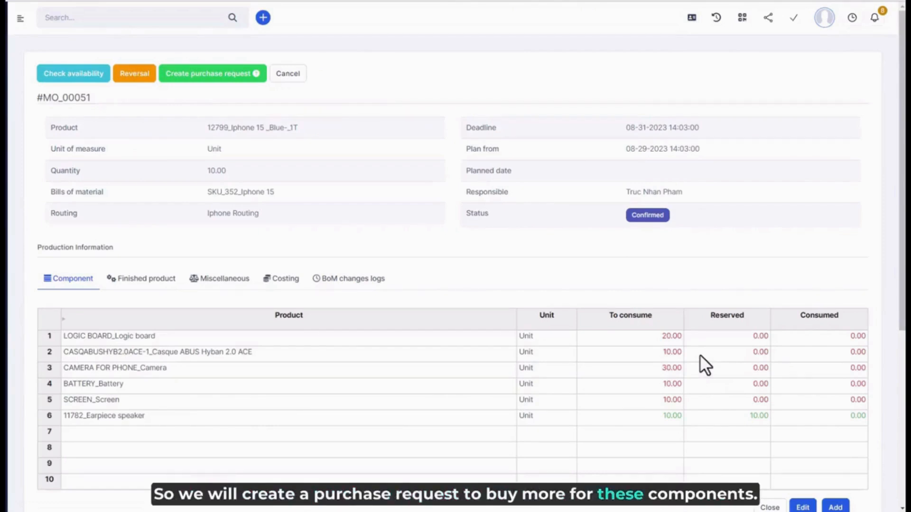
left_click(237, 80)
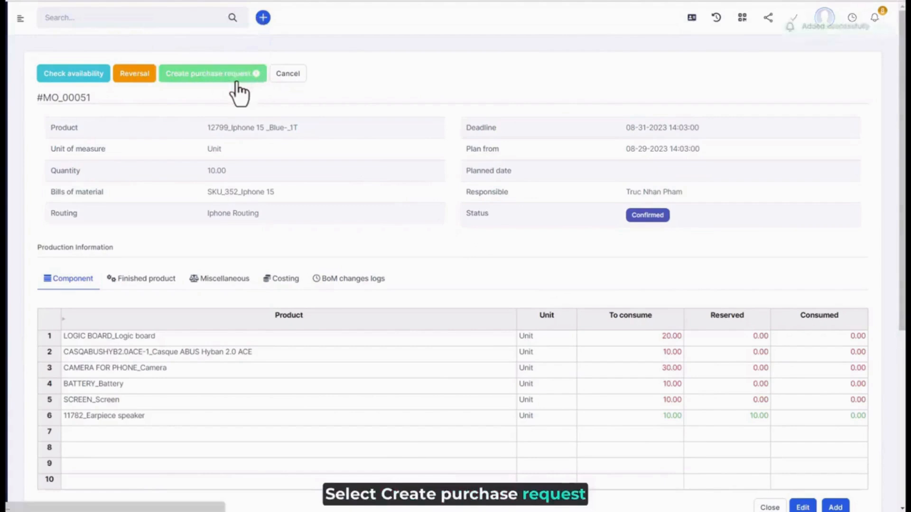
Step: Open the purchase request linked to the manufacturing order and mark it as approved
right_click(644, 242)
left_click(661, 247)
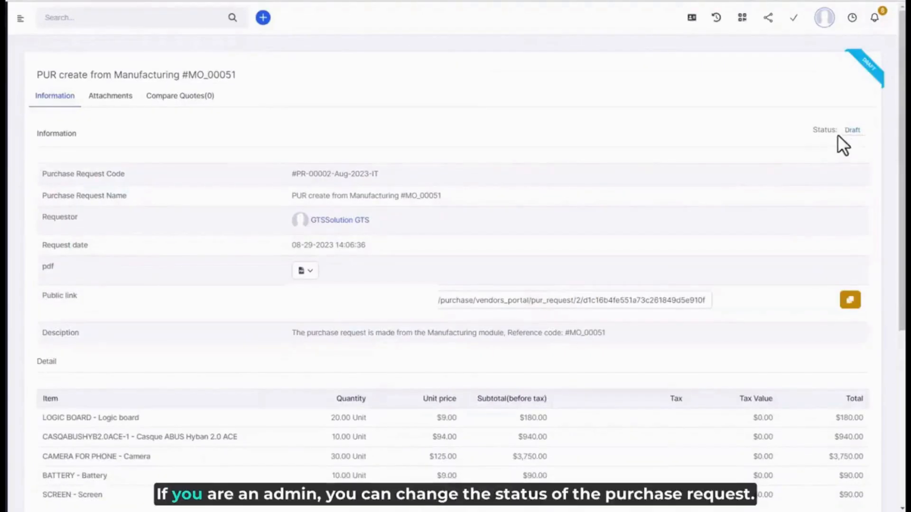
left_click(853, 132)
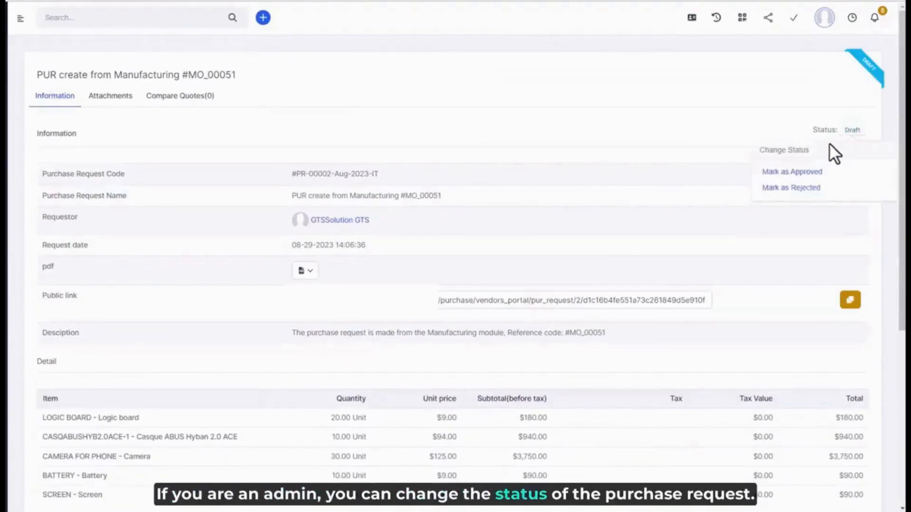
left_click(794, 172)
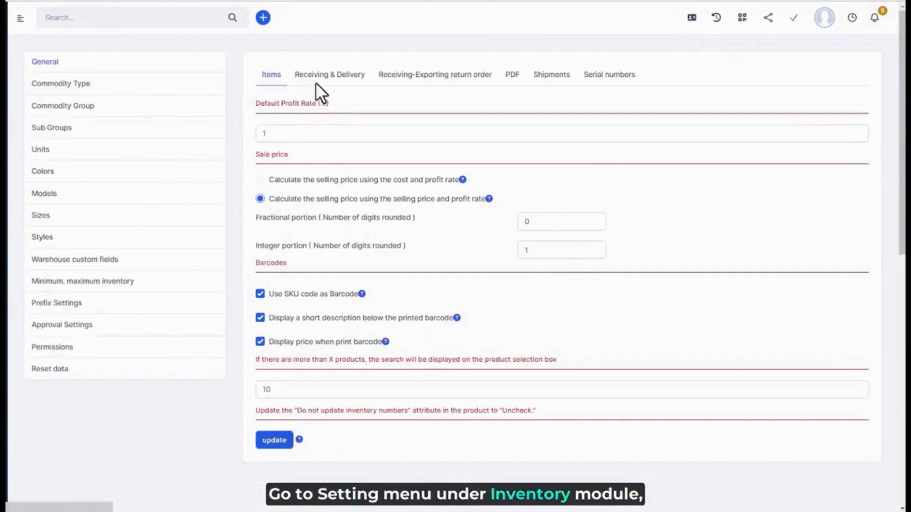
Step: In the inventory settings, enable creating an inventory receipt when the Purchase Order is approved, and check the auto-receive warehouse choices
left_click(315, 84)
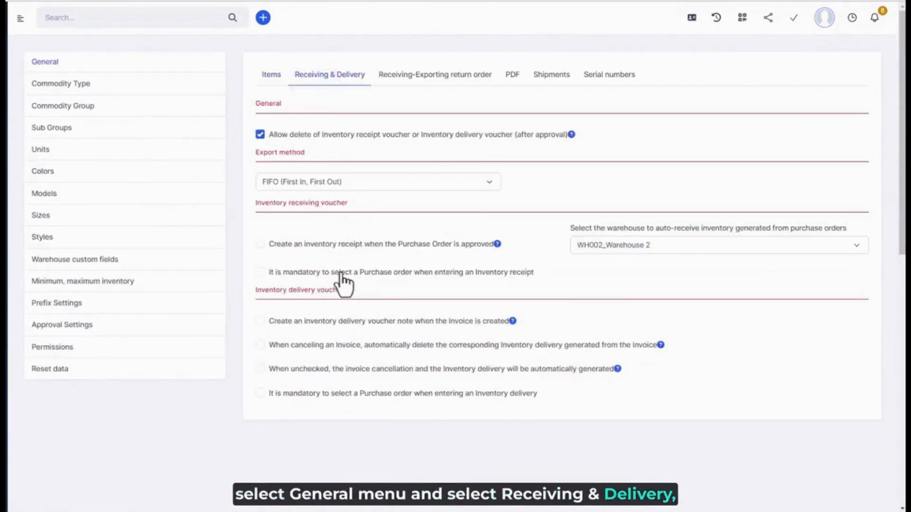
left_click(357, 245)
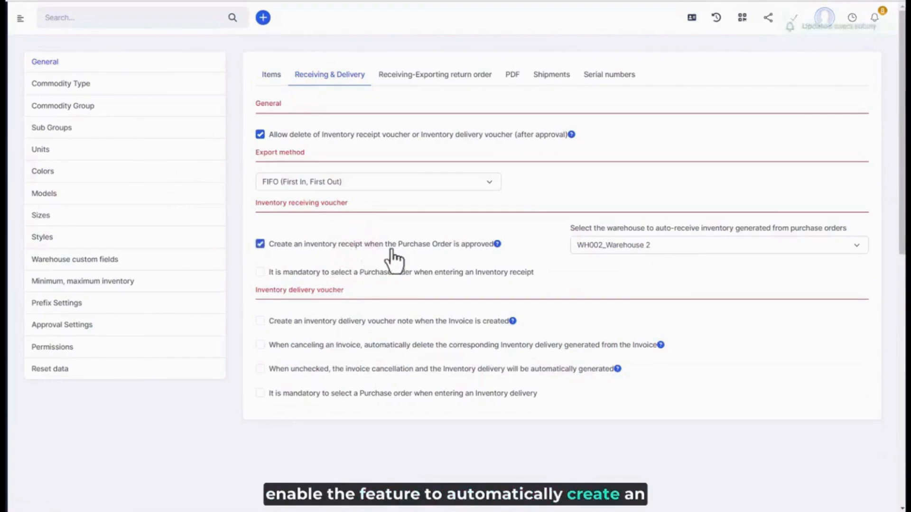
left_click(600, 250)
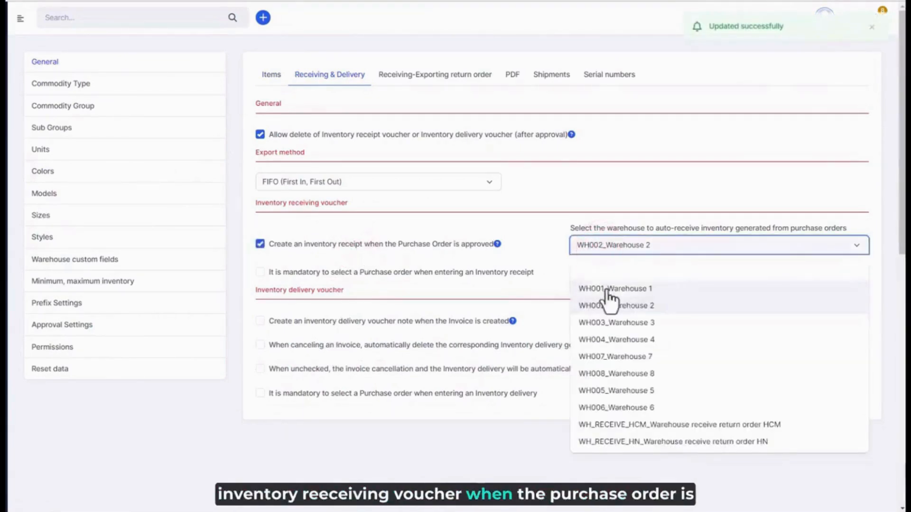
left_click(546, 266)
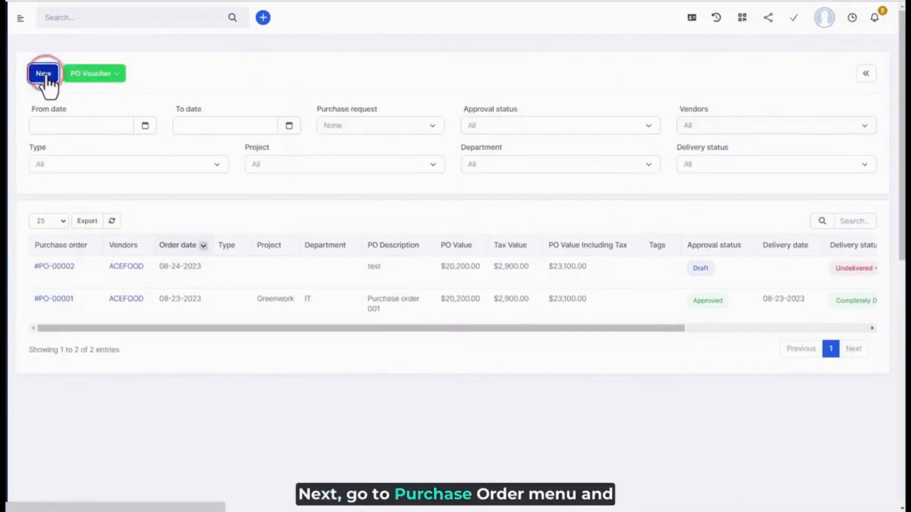
Step: Create and save the purchase order POM for vendor ACEFOOD from the purchase request's items, and mark it as approved
left_click(44, 74)
left_click(194, 99)
scroll(360, 346, "down", 3)
scroll(360, 346, "down", 3)
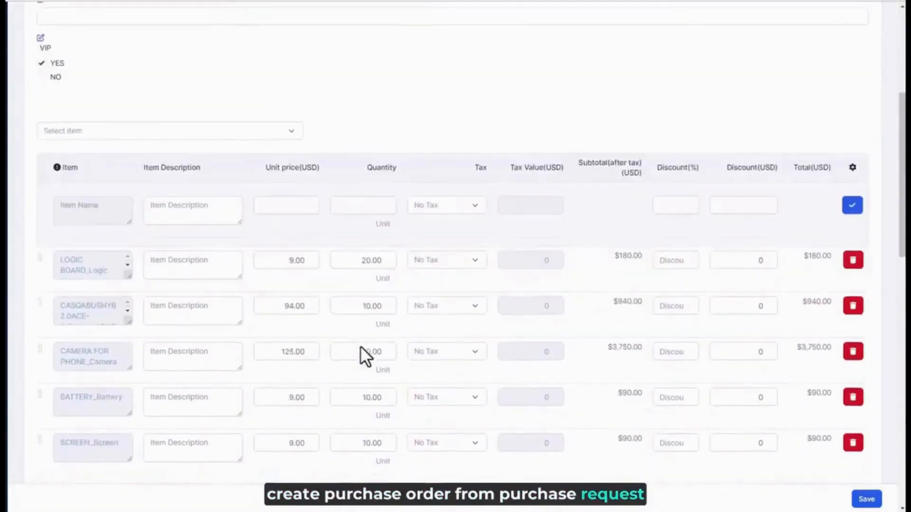
left_click(867, 502)
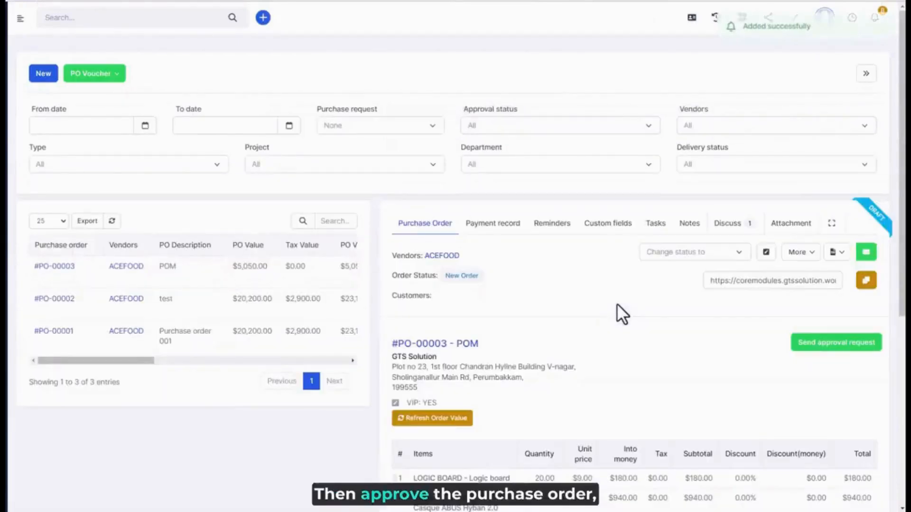
left_click(713, 254)
left_click(677, 326)
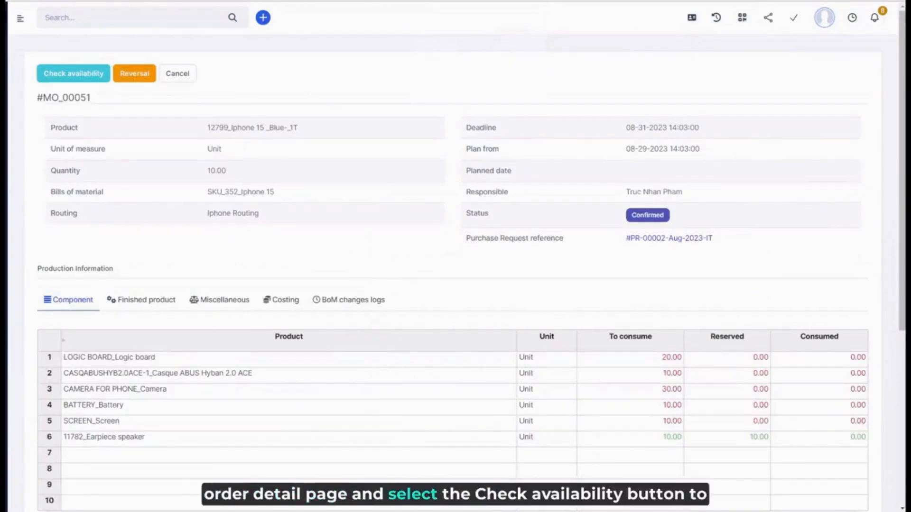
Step: Check the availability of the components for the manufacturing order
left_click(84, 80)
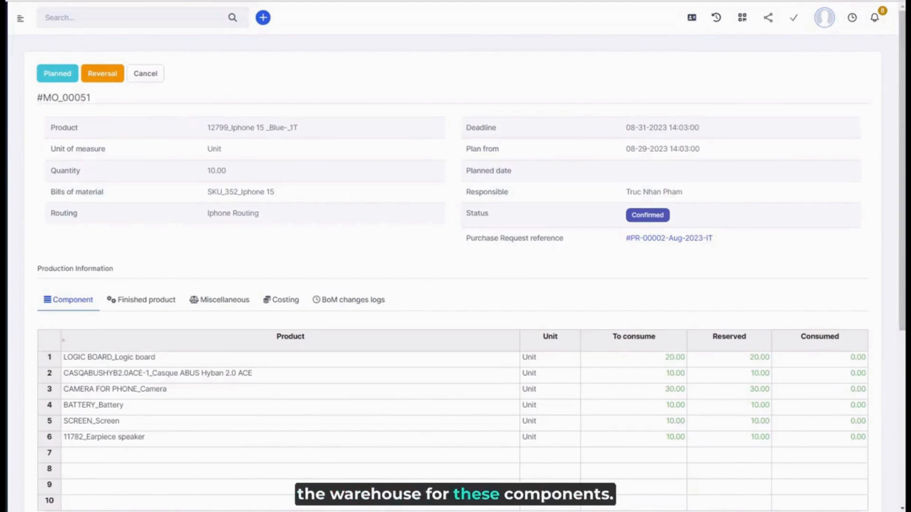
Step: Review the manufacturing order's BoM changes logs for the component quantity changes, and return to the component list
left_click(333, 301)
scroll(337, 304, "down", 4)
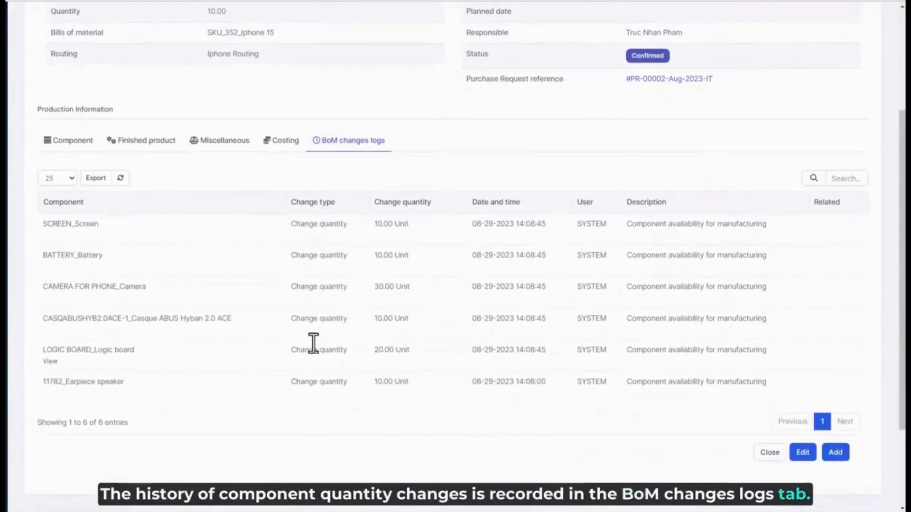
scroll(319, 287, "up", 4)
left_click(80, 303)
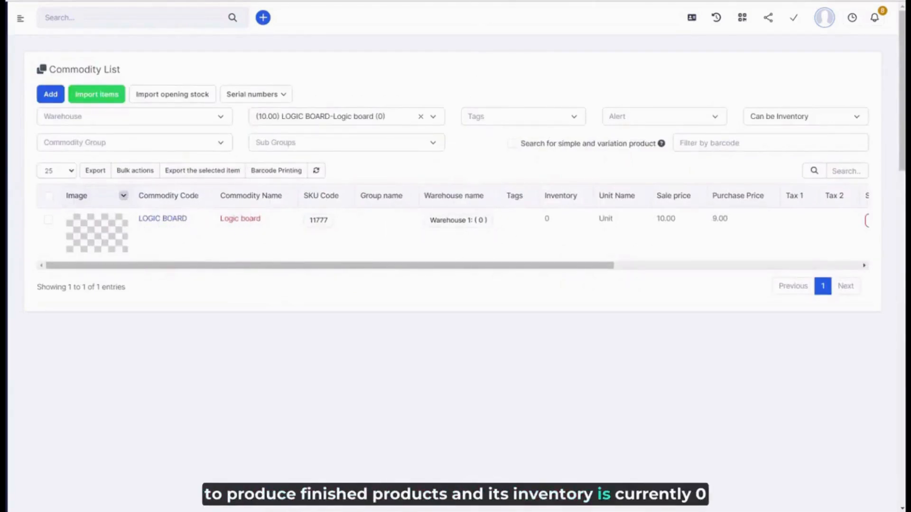
Step: Reverse the confirmed manufacturing order and refresh the Commodity List to check the Logic board inventory
left_click(285, 1)
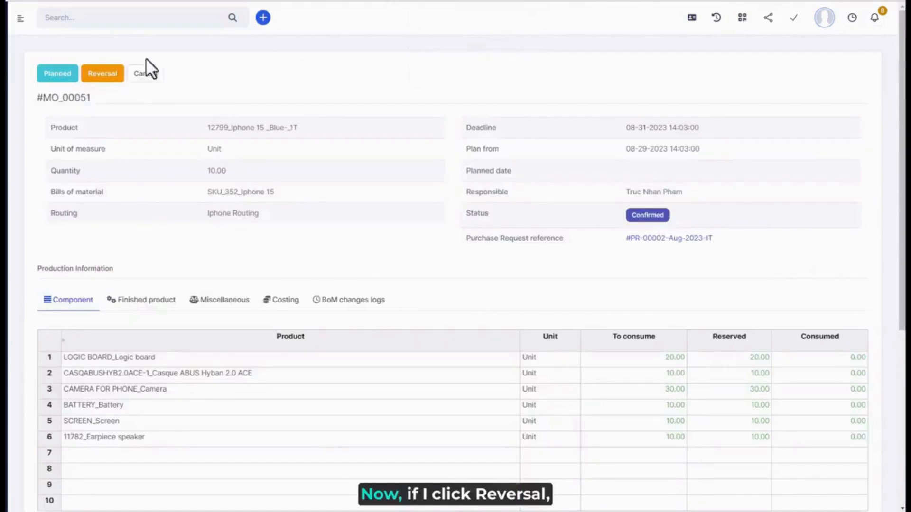
left_click(113, 76)
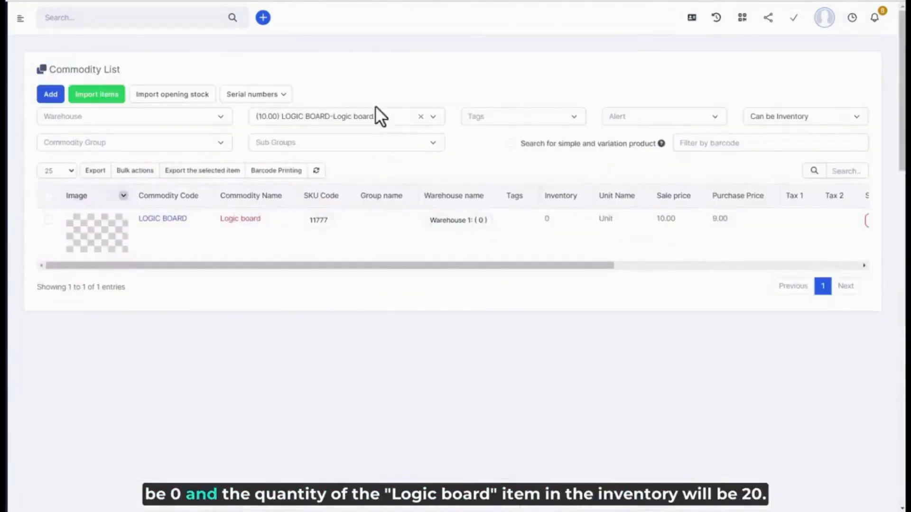
left_click(316, 171)
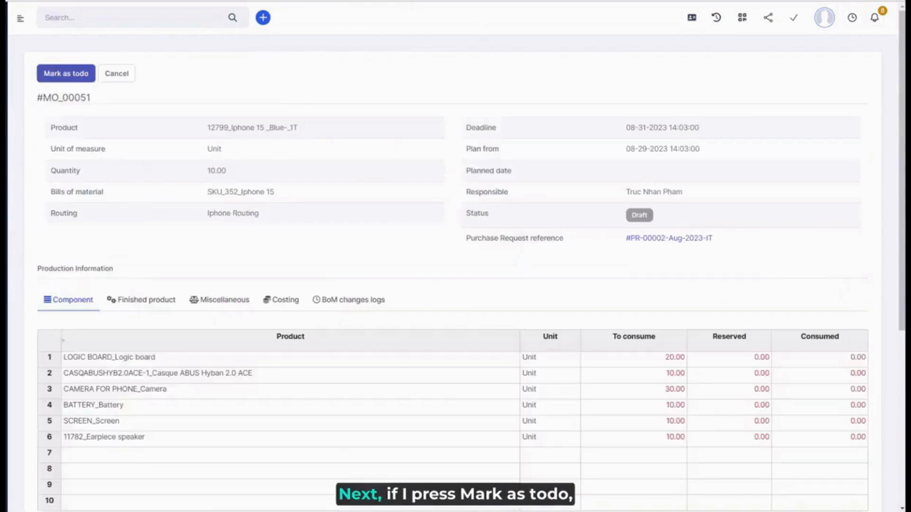
Step: Mark the manufacturing order as todo again and refresh the Commodity List to recheck the Logic board stock
left_click(84, 75)
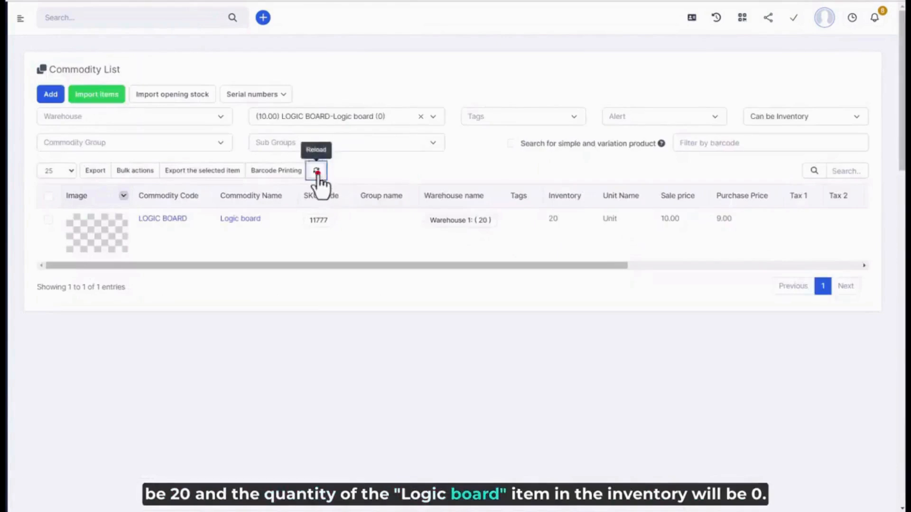
left_click(316, 171)
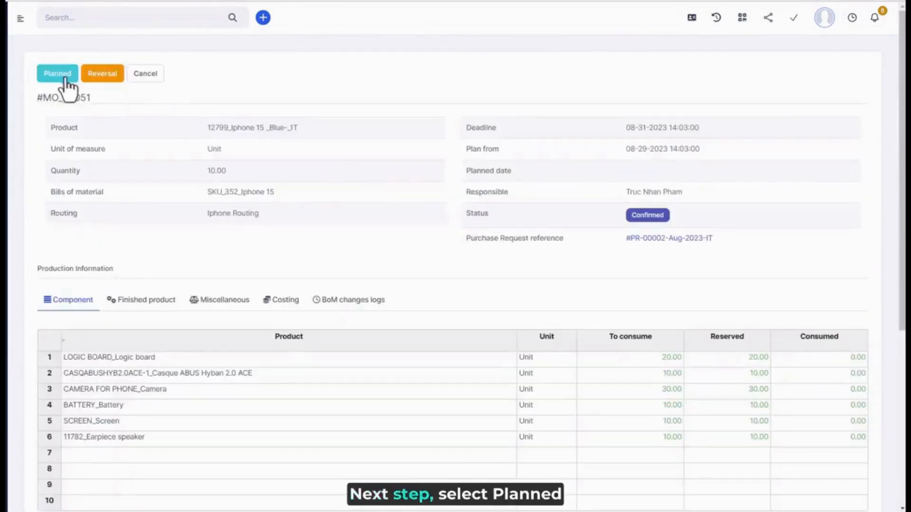
Step: Set the manufacturing order to Planned and show its work orders as a list
left_click(67, 78)
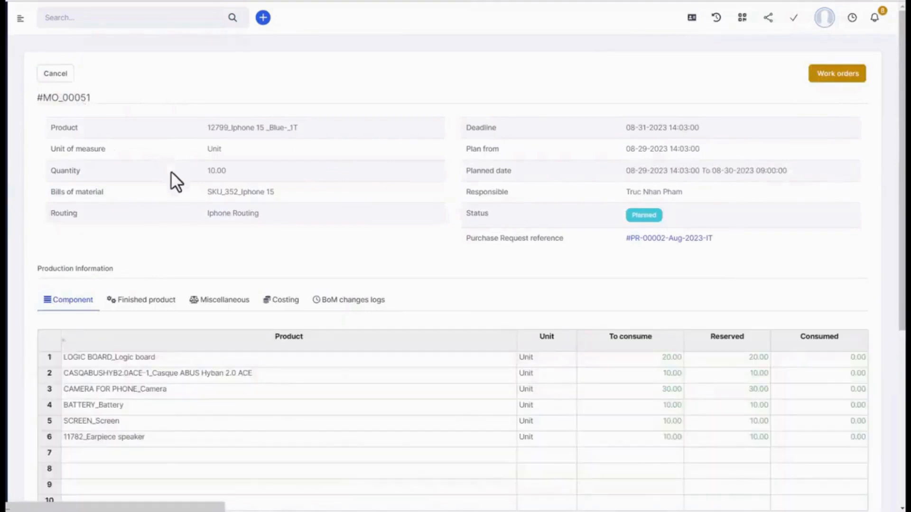
left_click(828, 76)
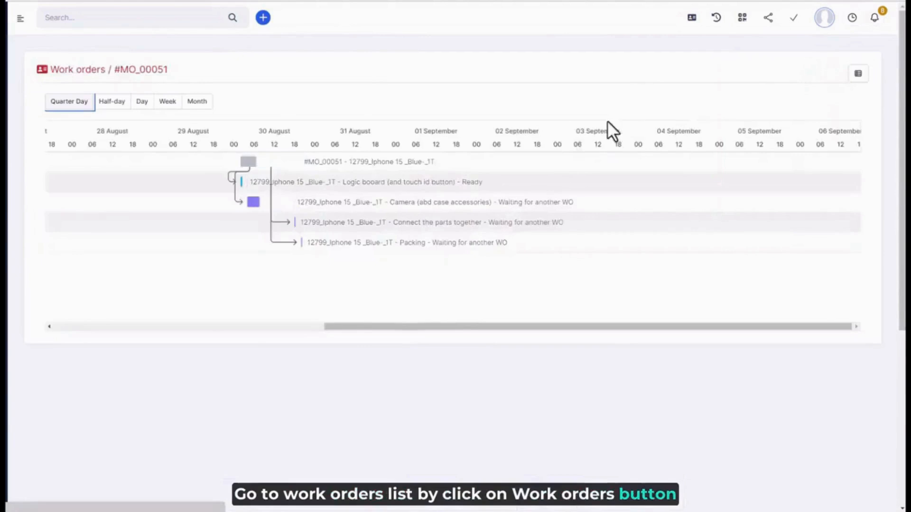
left_click(858, 73)
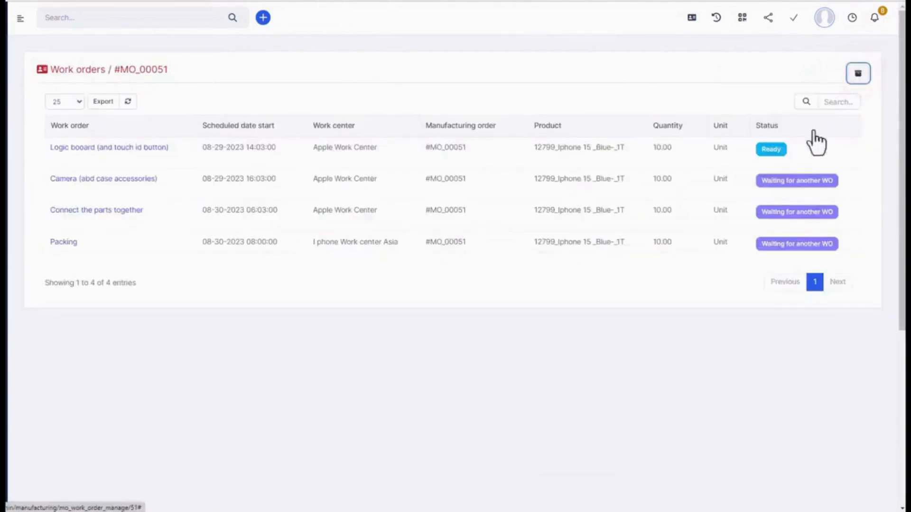
Step: Open the Logic board (and touch id button) work order and review its current production and time tracking
left_click(71, 149)
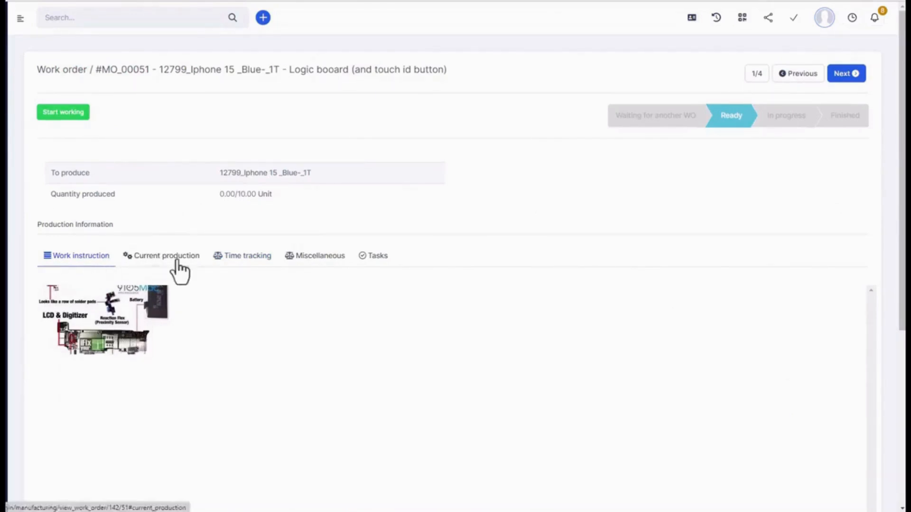
left_click(177, 260)
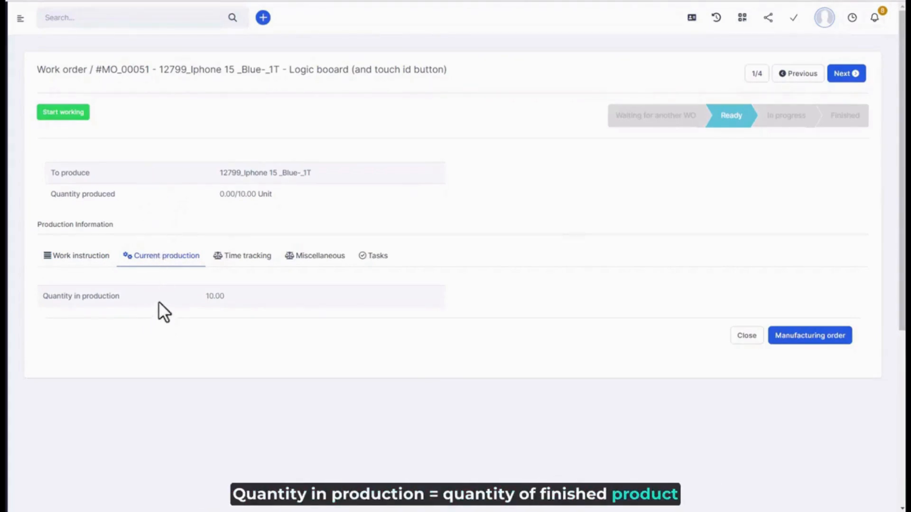
left_click(254, 259)
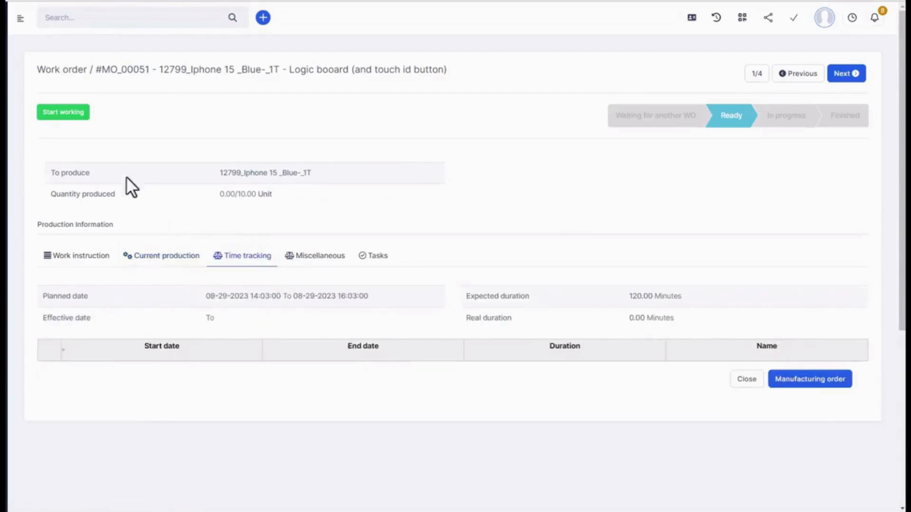
Step: Start working on the Logic board work order and pause it, checking the time tracking after each change
left_click(74, 115)
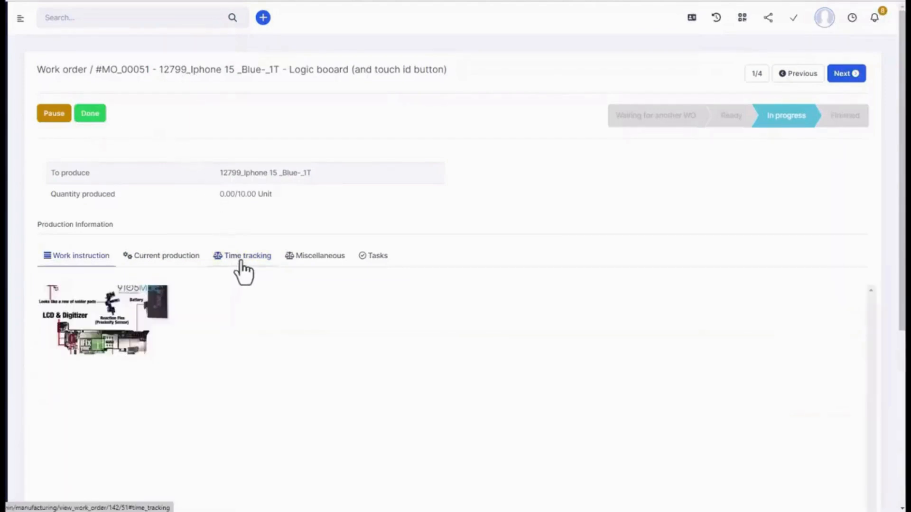
left_click(241, 263)
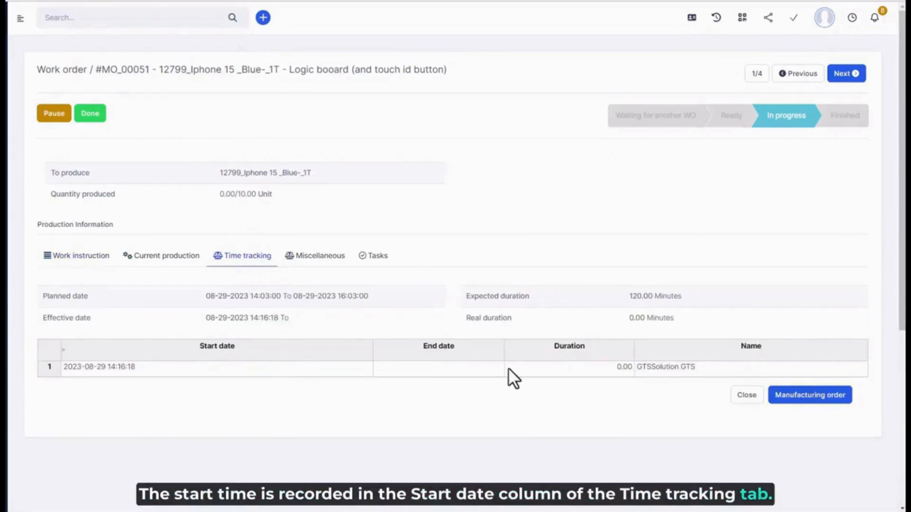
left_click(56, 116)
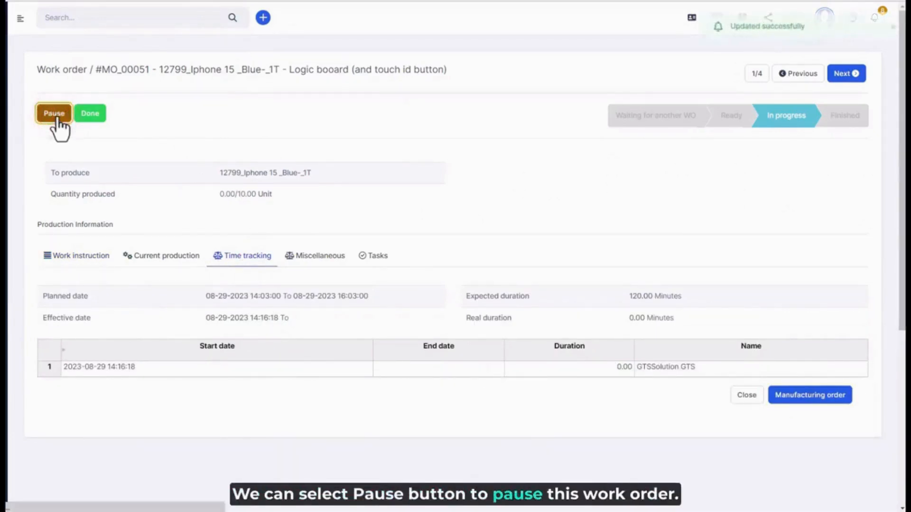
left_click(264, 264)
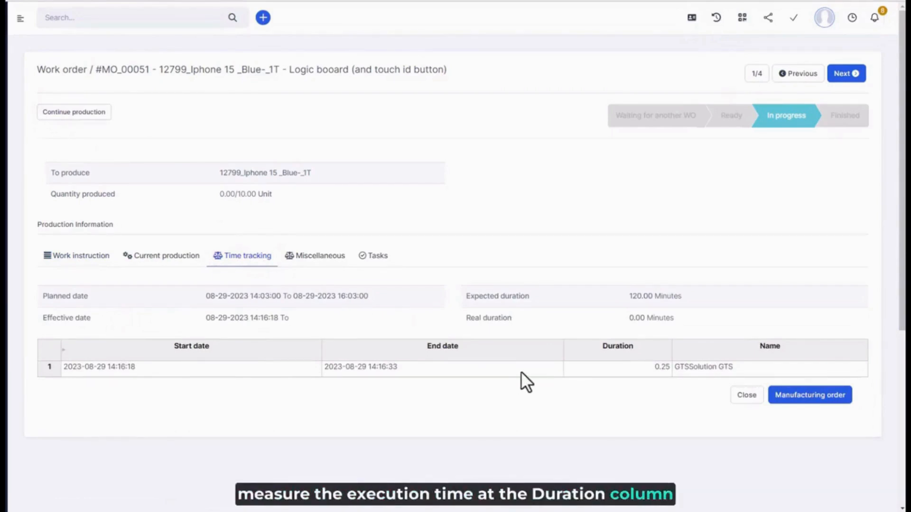
Step: Continue production on the Logic board work order and mark it as done, checking its time tracking entries
left_click(87, 113)
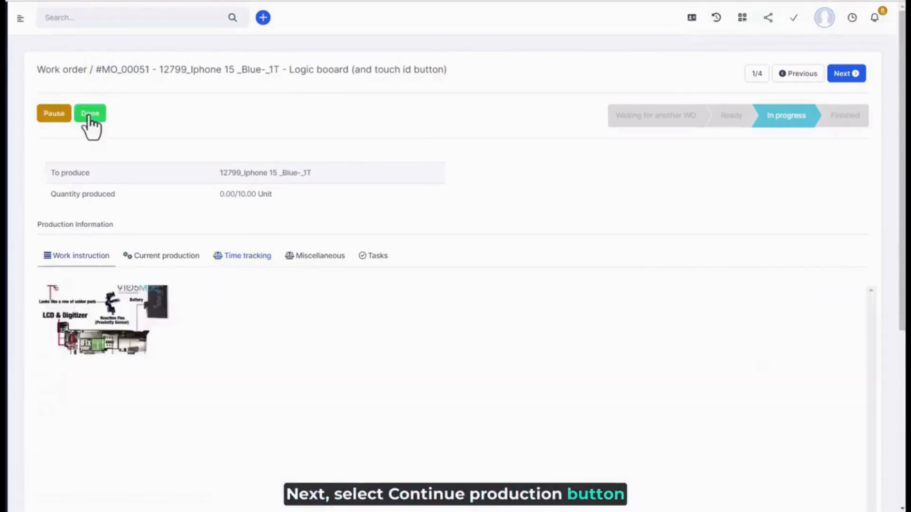
left_click(255, 262)
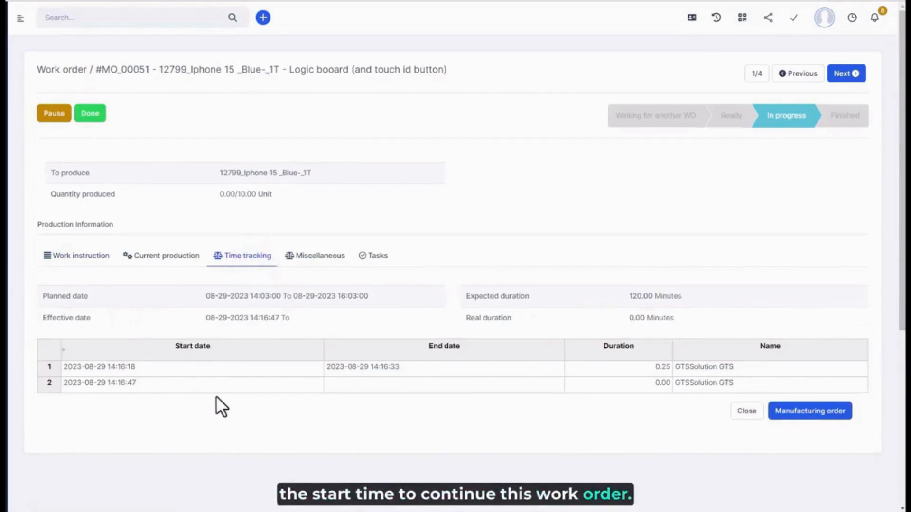
left_click(90, 114)
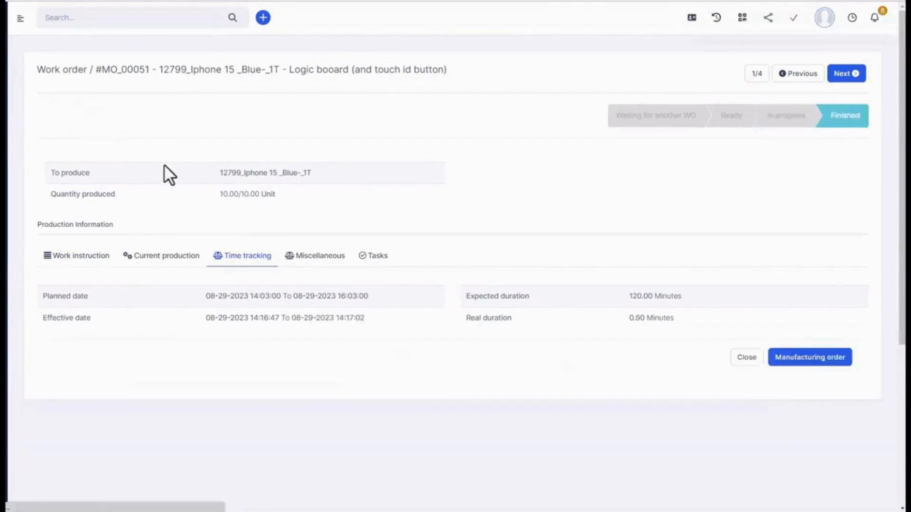
left_click(259, 266)
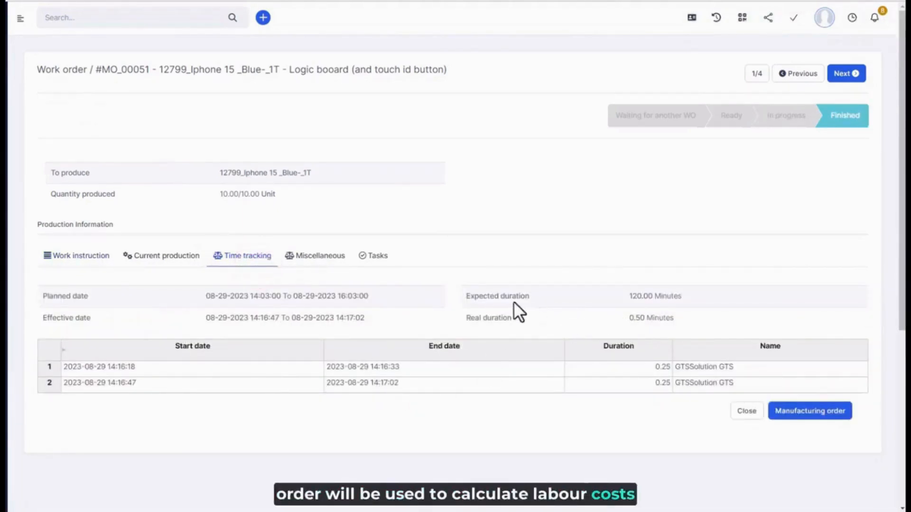
Step: Check the Logic board work order's current production and tasks, and start working on the following Camera work order
left_click(166, 256)
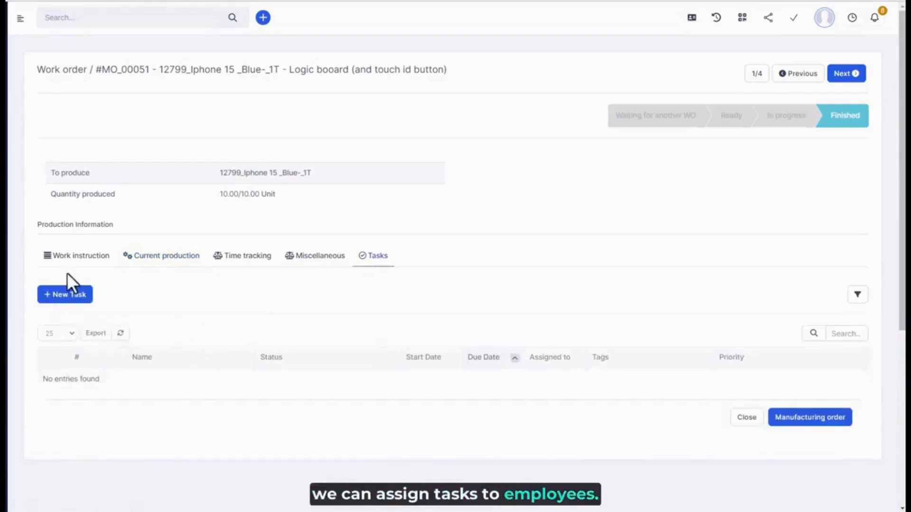
left_click(844, 74)
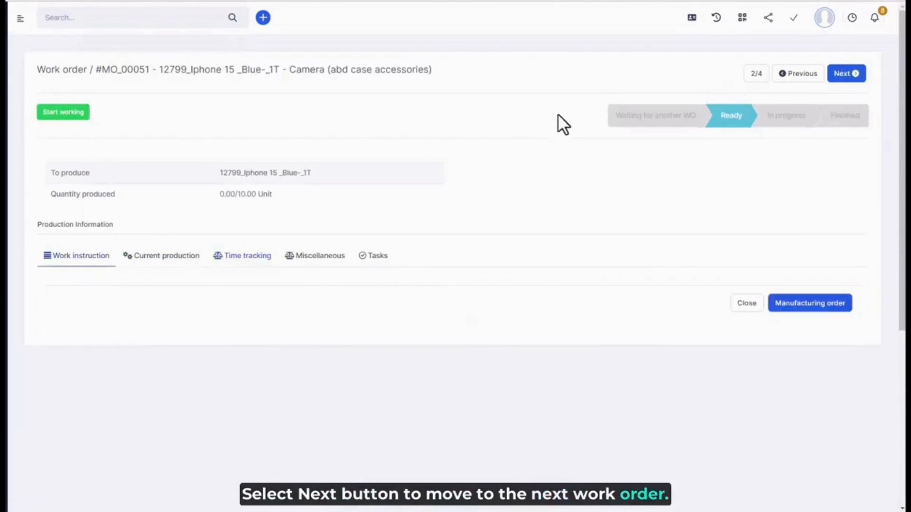
left_click(75, 122)
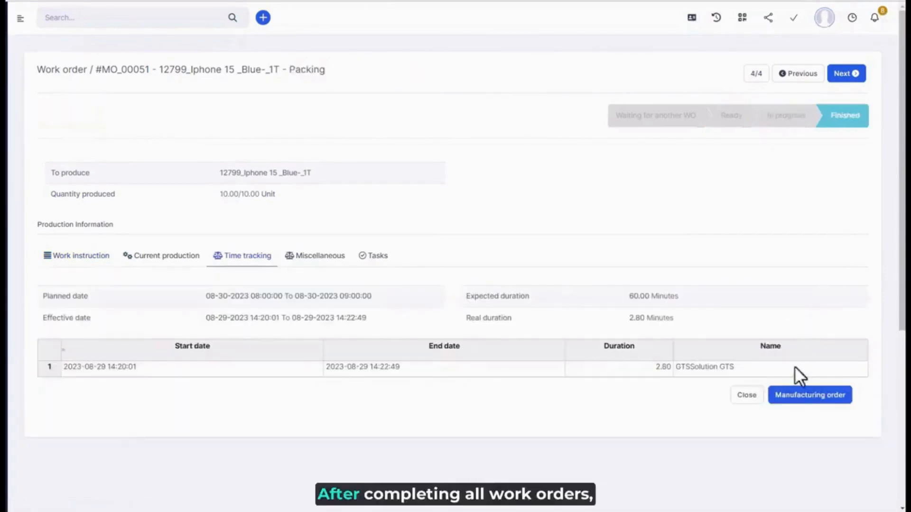
Step: Return to the manufacturing order from the Packing work order and review its costing and BoM changes logs
left_click(797, 401)
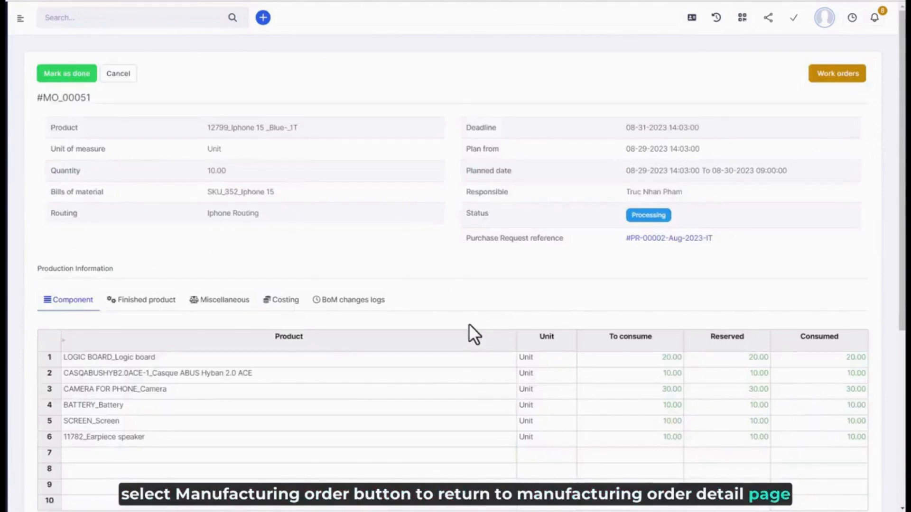
left_click(289, 300)
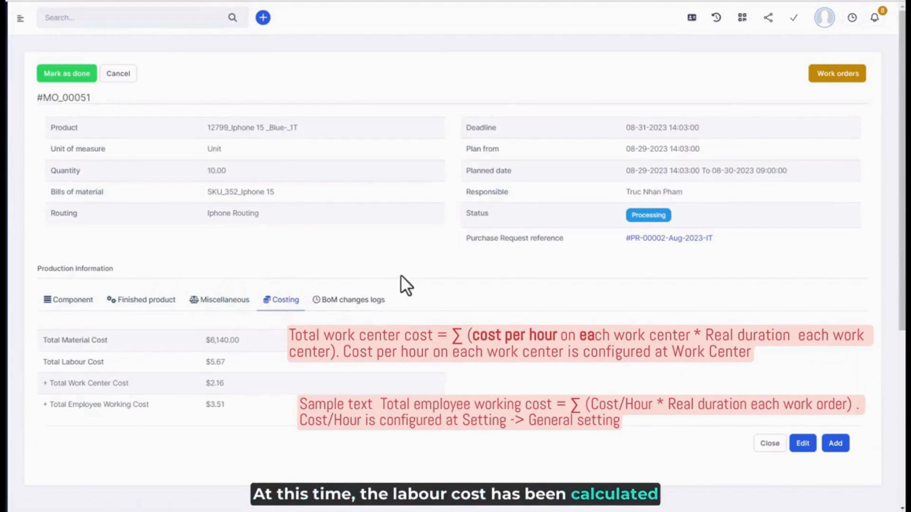
left_click(360, 303)
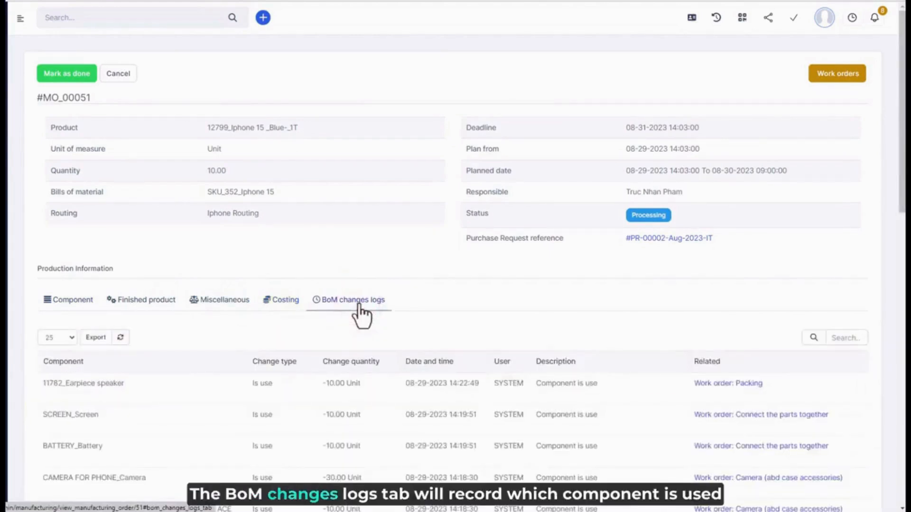
scroll(359, 304, "down", 1)
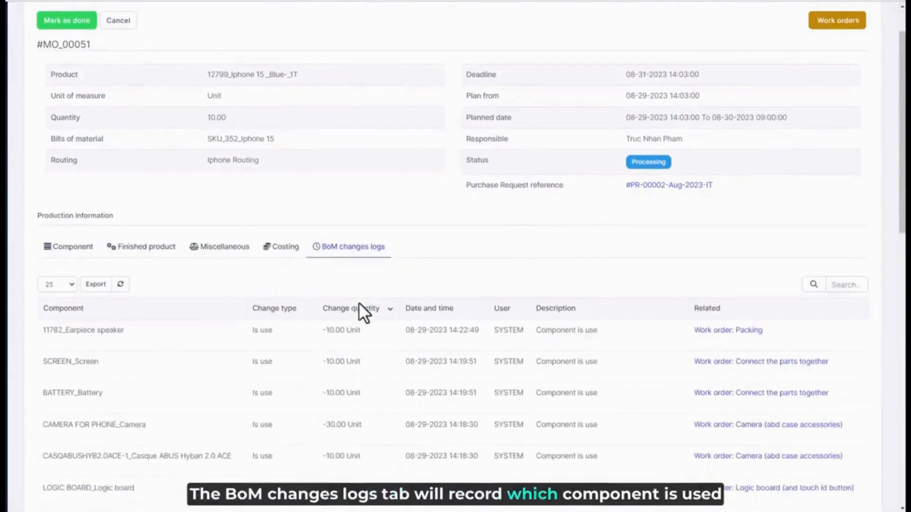
scroll(359, 304, "down", 1)
scroll(348, 292, "down", 1)
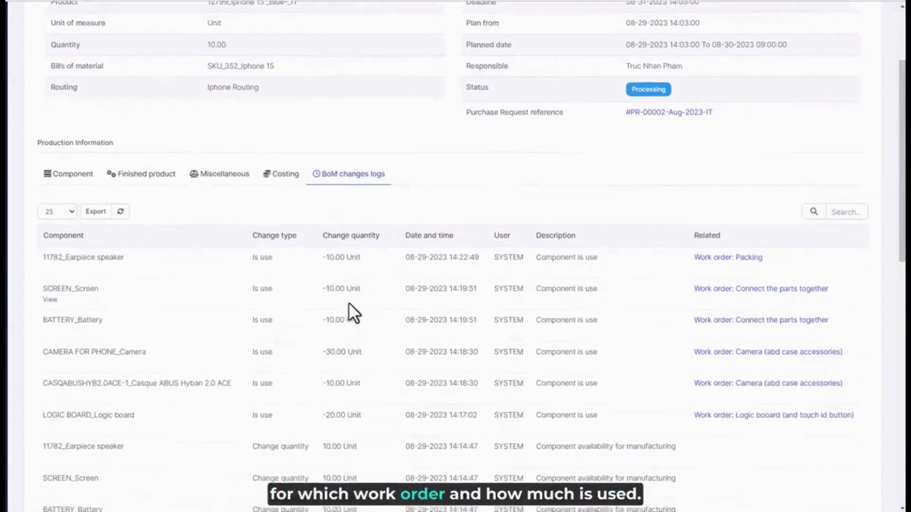
scroll(353, 313, "down", 1)
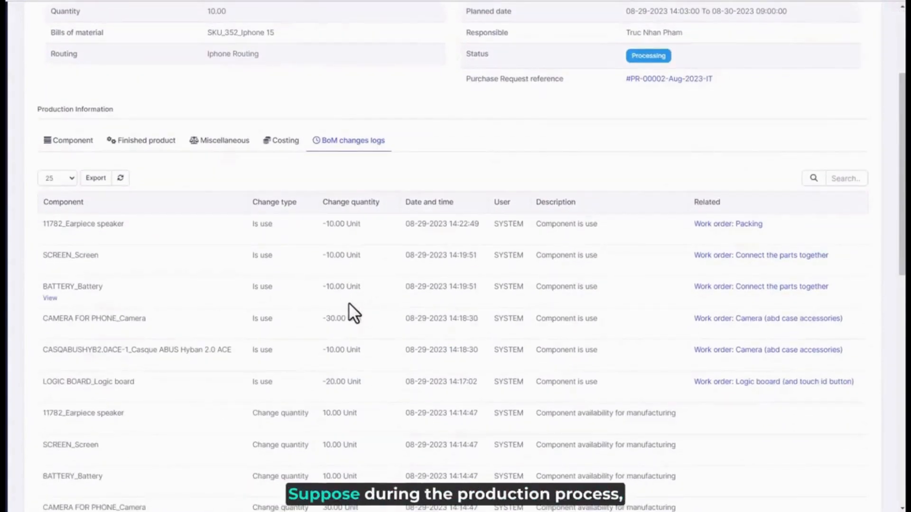
scroll(348, 303, "down", 1)
Step: Edit the manufacturing order's components, setting the Earpiece speaker's to-consume and reserved quantities to 11
left_click(72, 88)
scroll(586, 233, "up", 1)
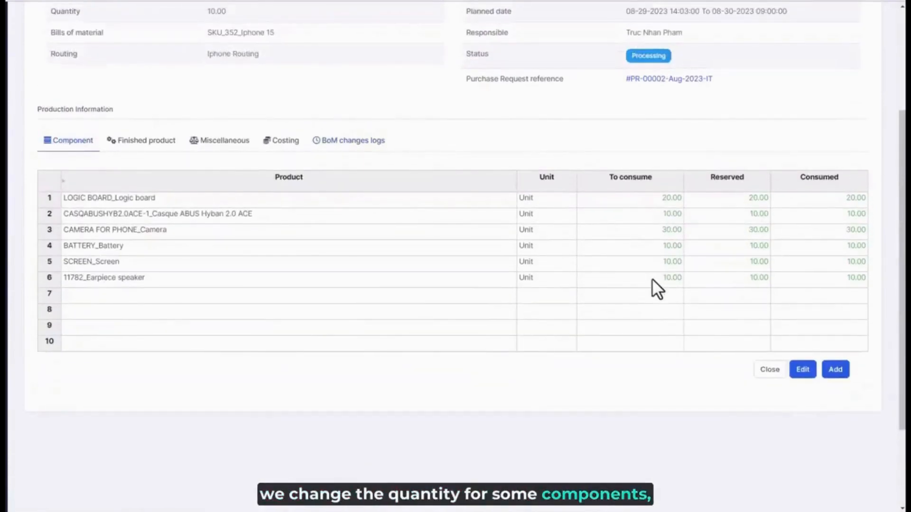
left_click(804, 372)
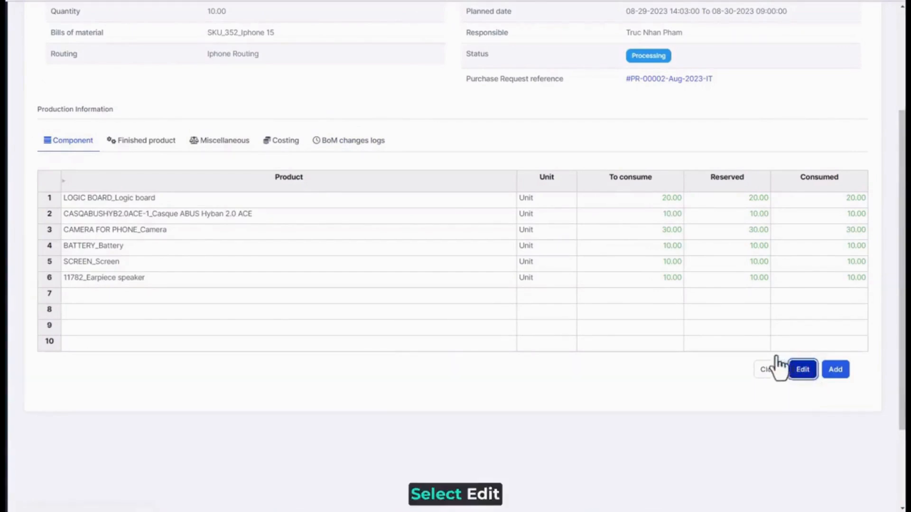
scroll(498, 356, "down", 1)
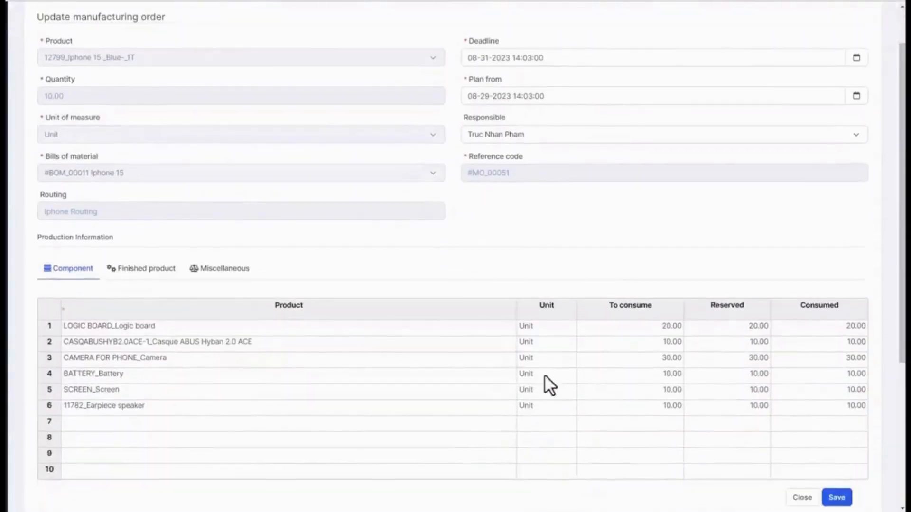
double_click(667, 406)
double_click(653, 406)
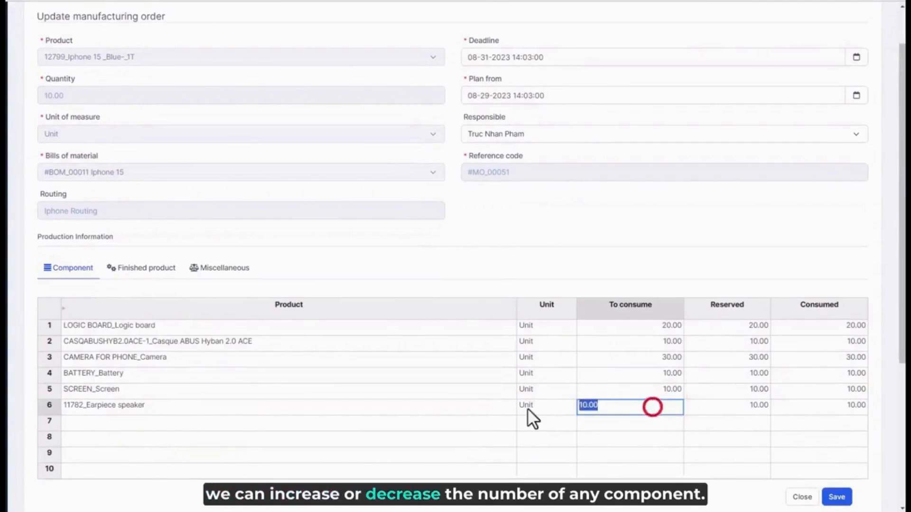
type("11")
double_click(731, 409)
left_click_drag(736, 408, 691, 414)
type("1")
Step: Set the Earpiece speaker's consumed quantity to 11 and save the manufacturing order
double_click(832, 403)
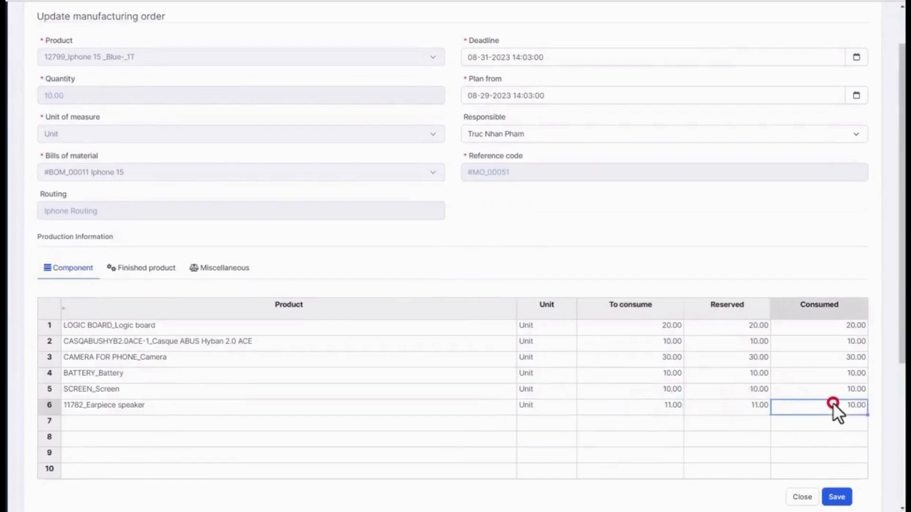
left_click_drag(833, 403, 770, 408)
type("11")
left_click(782, 435)
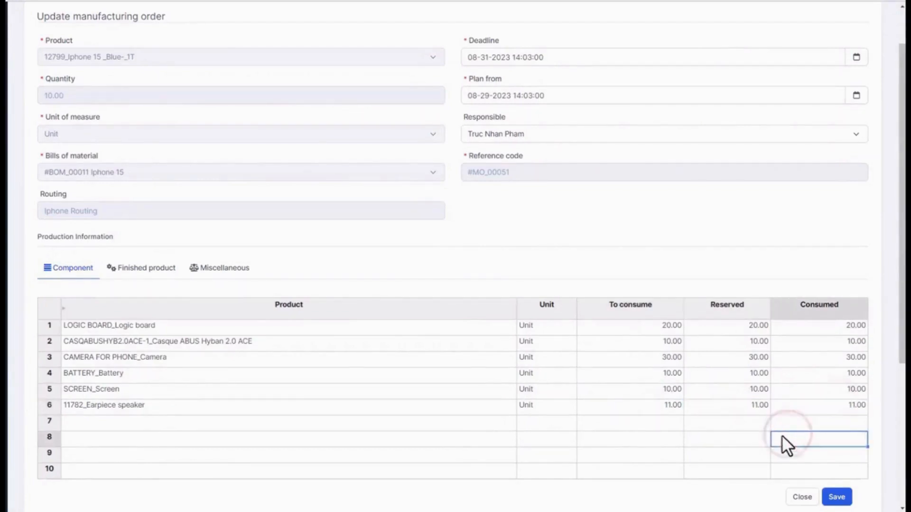
left_click(837, 497)
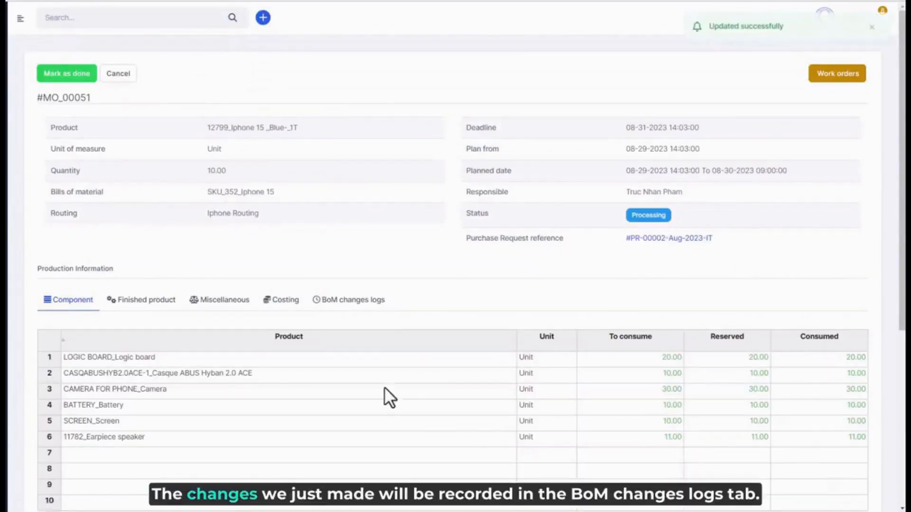
Step: Check the BoM changes logs for the quantity edit and mark the manufacturing order as done
left_click(372, 304)
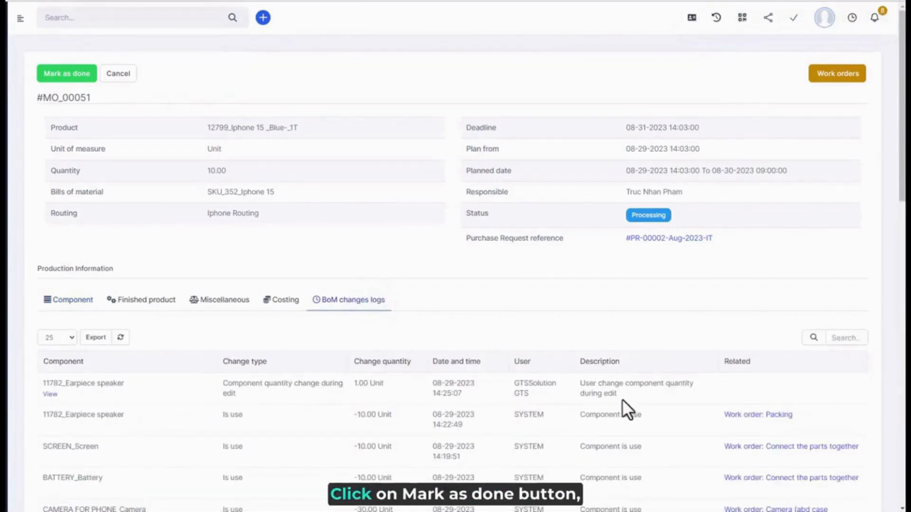
left_click(72, 83)
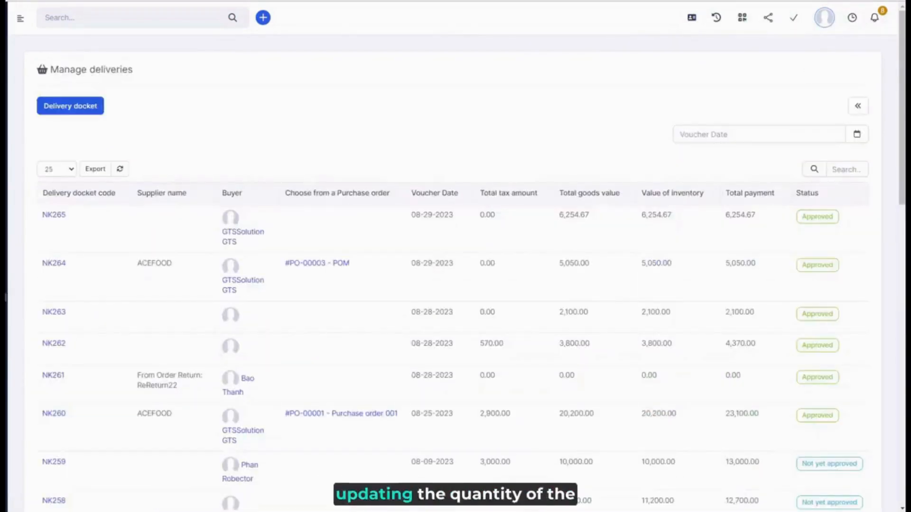
Step: Open delivery docket NK265 and inventory delivery voucher XK460, and review the voucher's note and component lines
left_click(51, 215)
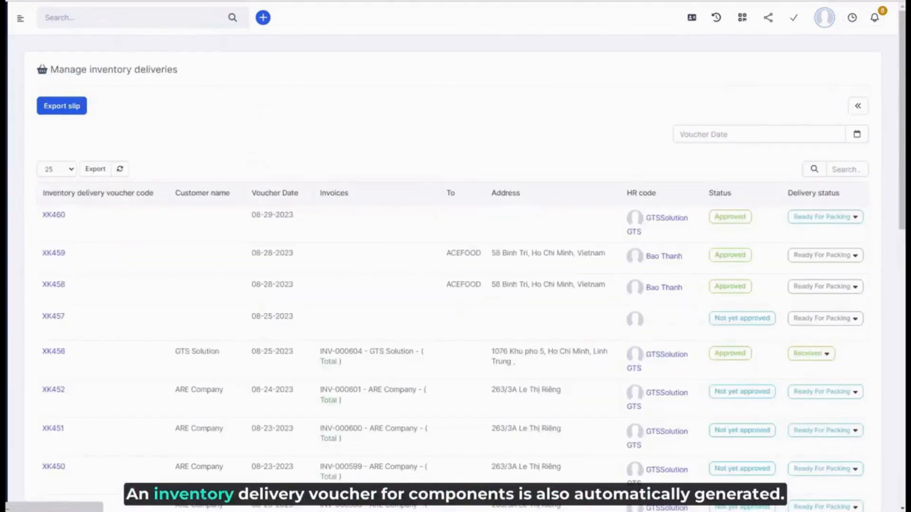
left_click(51, 215)
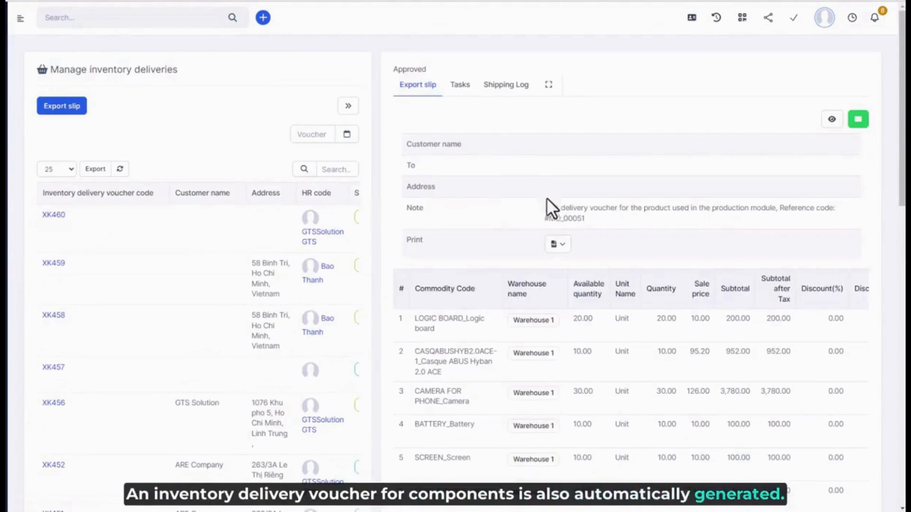
scroll(548, 201, "down", 2)
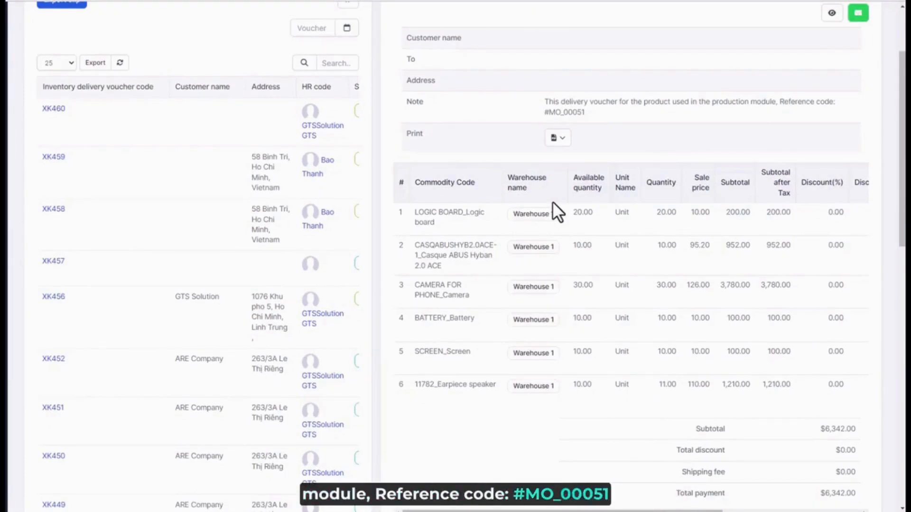
scroll(552, 201, "up", 1)
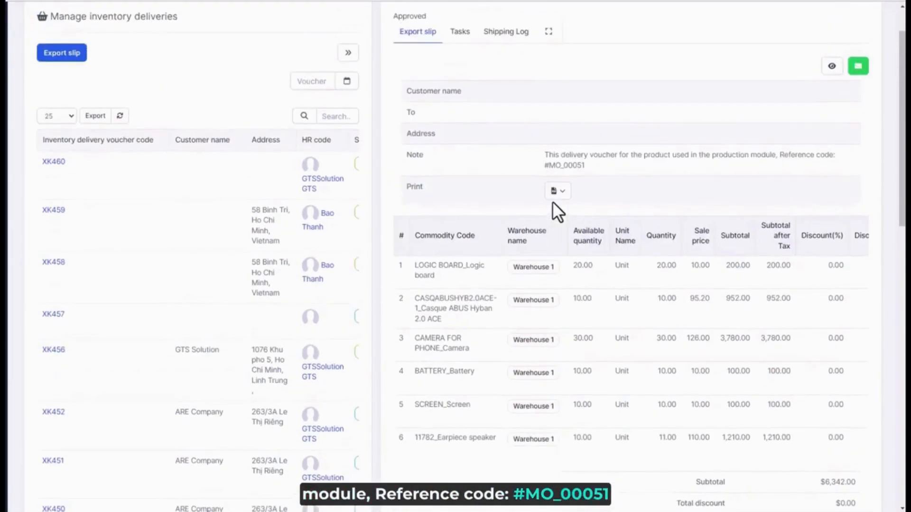